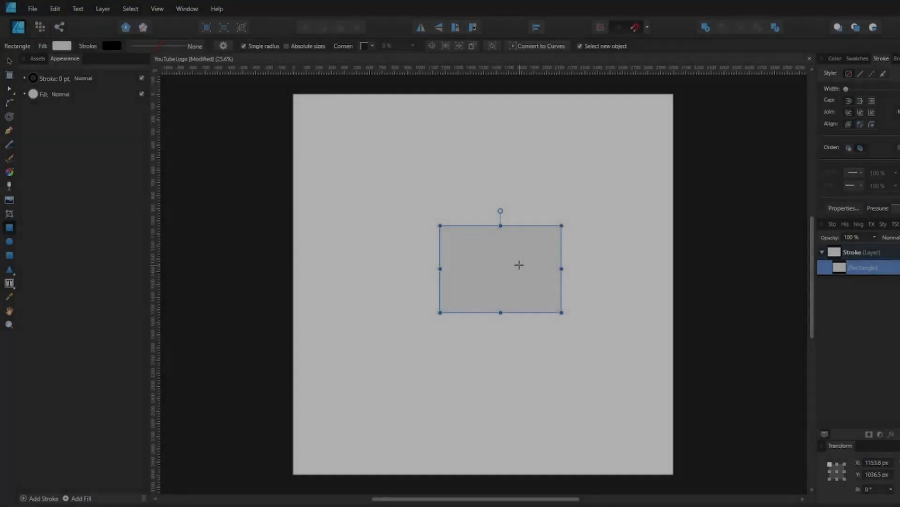
# - Centre the rectangle horizontally and vertically on the page
pyautogui.moveTo(518, 271); pyautogui.dragTo(497, 264)
pyautogui.click(598, 45)
pyautogui.click(644, 46)
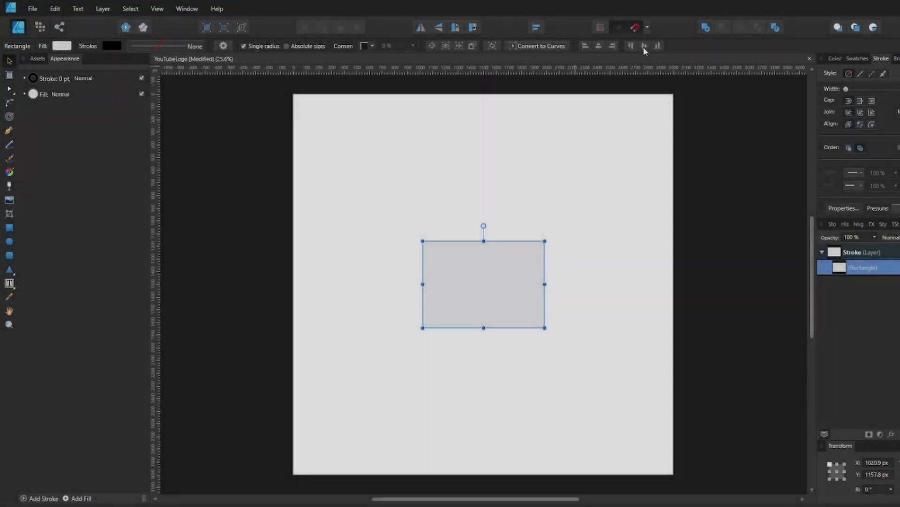
# - Round all four corners of the rectangle equally with the Corner tool
pyautogui.press('c')
pyautogui.moveTo(404, 227); pyautogui.dragTo(587, 363)
pyautogui.moveTo(544, 327); pyautogui.dragTo(529, 311)
# - Remove the rounded rectangle's fill and give it an 8 pt black stroke
pyautogui.press('v')
pyautogui.click(51, 45)
pyautogui.click(155, 65)
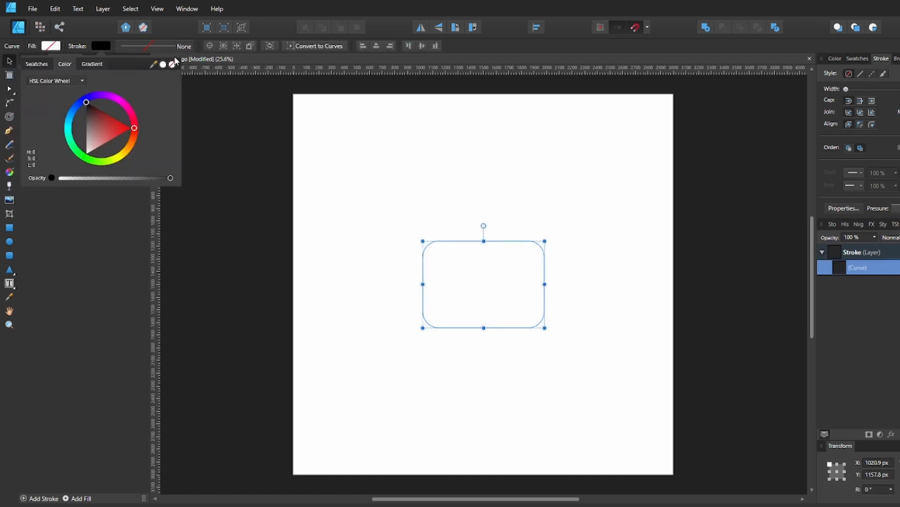
pyautogui.click(160, 46)
pyautogui.click(194, 81)
pyautogui.write('8')
pyautogui.press('Return')
# - Bend the top and right edges of the rounded rectangle slightly outward, leaving the bottom edge straight
pyautogui.click(554, 296)
pyautogui.press('a')
pyautogui.click(543, 321)
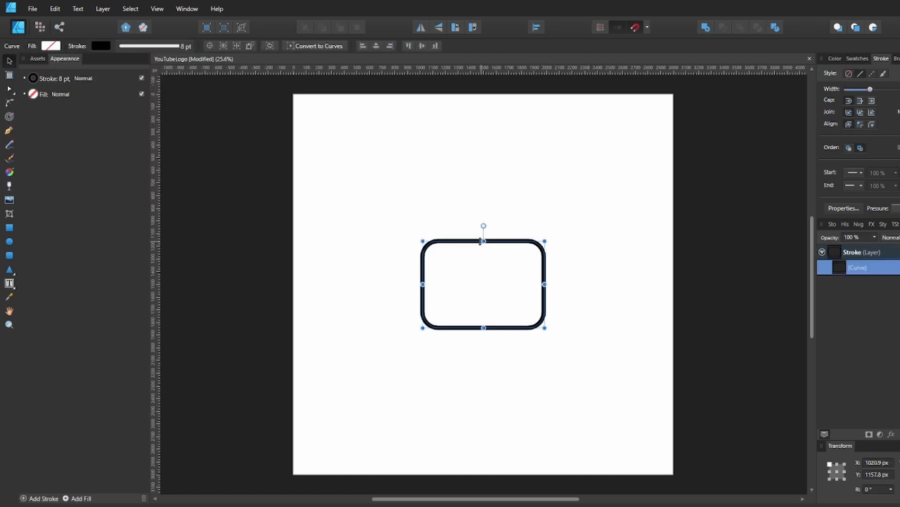
pyautogui.moveTo(483, 242); pyautogui.dragTo(483, 238)
pyautogui.moveTo(484, 328); pyautogui.dragTo(485, 333)
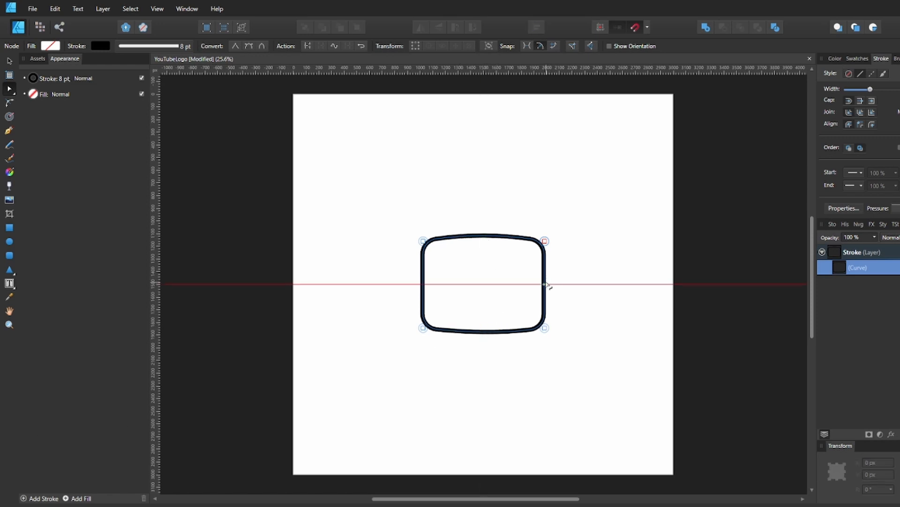
pyautogui.hotkey('ctrl', 'z')
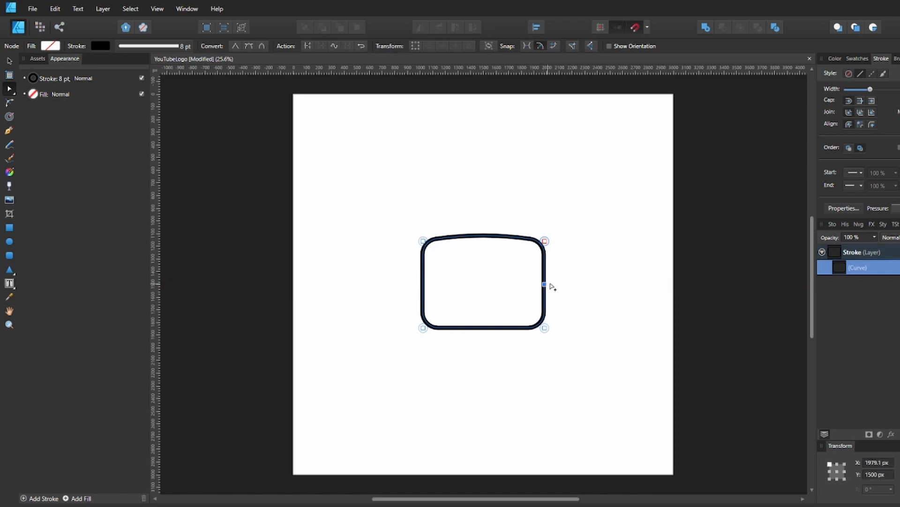
pyautogui.moveTo(546, 286); pyautogui.dragTo(554, 287)
pyautogui.press('v')
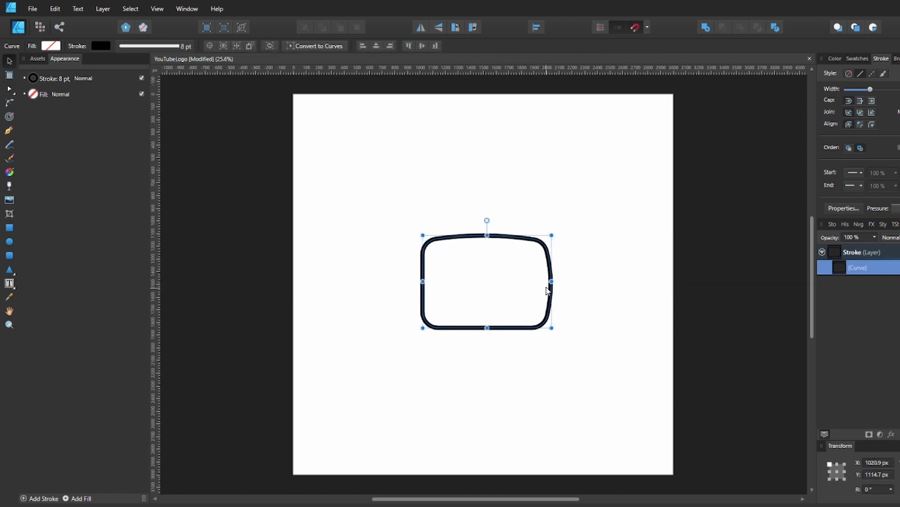
# - Duplicate the outline, rotate the copy 90°, enlarge it over the left half, and subtract it from the original
pyautogui.hotkey('ctrl', 'j')
pyautogui.moveTo(546, 241); pyautogui.dragTo(608, 300)
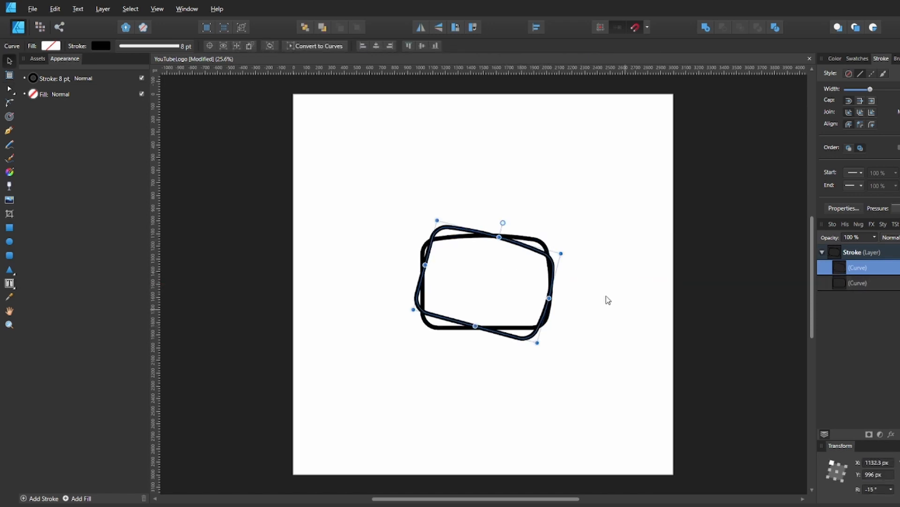
pyautogui.moveTo(584, 265); pyautogui.dragTo(564, 386)
pyautogui.moveTo(487, 217); pyautogui.dragTo(487, 182)
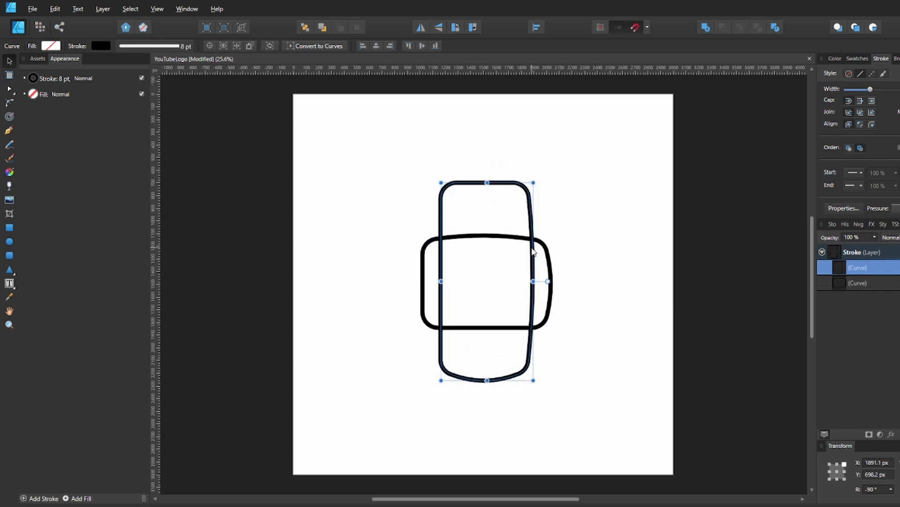
pyautogui.moveTo(534, 252); pyautogui.dragTo(488, 253)
pyautogui.hotkey('ctrl', 'a')
pyautogui.click(723, 27)
# - Duplicate the remaining half, mirror it horizontally, place it on the left side, and merge both halves into one outline
pyautogui.hotkey('ctrl', 'j')
pyautogui.click(420, 27)
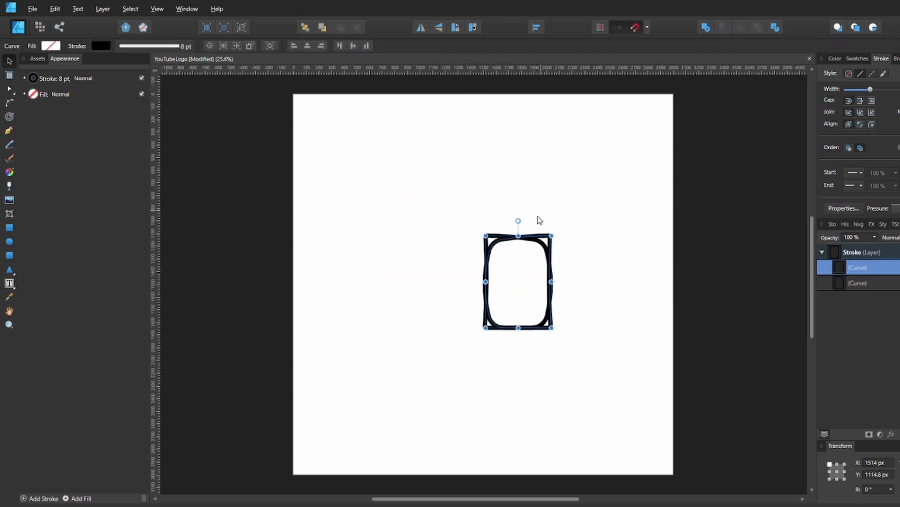
pyautogui.moveTo(541, 241)
pyautogui.mouseDown()
pyautogui.moveTo(475, 241)
pyautogui.moveTo(524, 238)
pyautogui.mouseUp()
pyautogui.keyDown('shift'); pyautogui.click(526, 239); pyautogui.keyUp('shift')
pyautogui.click(706, 27)
pyautogui.hotkey('ctrl', 'z')
pyautogui.click(537, 205)
pyautogui.keyDown('shift'); pyautogui.click(464, 238); pyautogui.keyUp('shift')
pyautogui.click(706, 27)
# - Delete the leftover nodes inside the middle of the merged outline
pyautogui.press('a')
pyautogui.moveTo(468, 255); pyautogui.dragTo(503, 294)
pyautogui.press('Delete')
pyautogui.scroll(4, 507, 281)
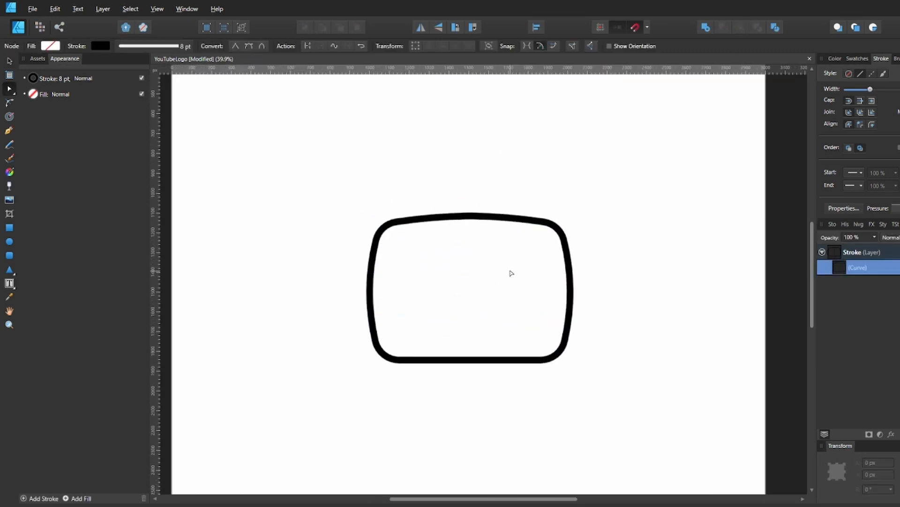
# - Clean up the middle of the outline's top edge, keeping a single smooth node there
pyautogui.click(478, 184)
pyautogui.keyDown('shift'); pyautogui.click(483, 184); pyautogui.keyUp('shift')
pyautogui.press('Delete')
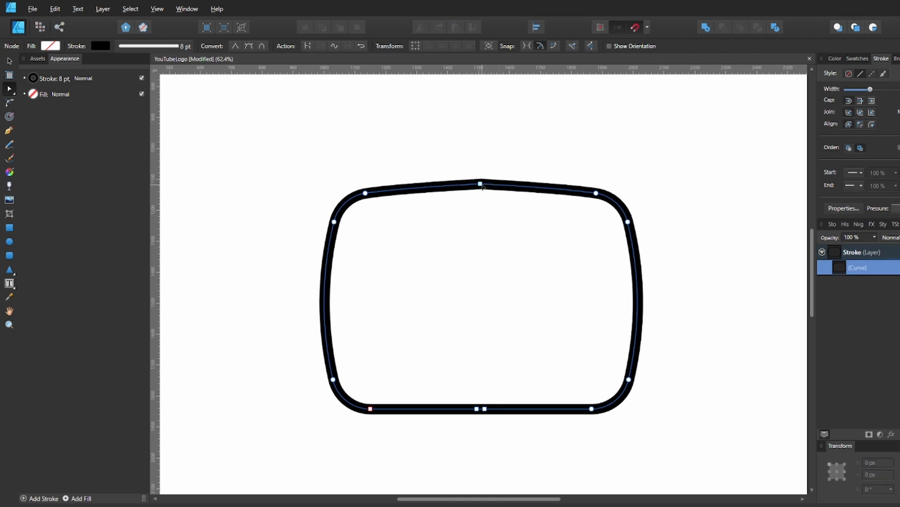
pyautogui.press('Delete')
pyautogui.hotkey('ctrl', 'z')
pyautogui.hotkey('ctrl', 'z')
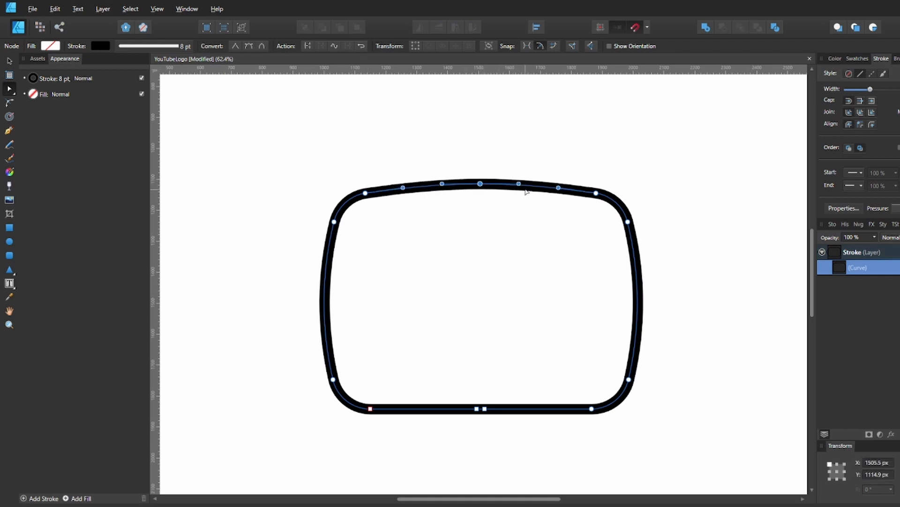
# - Delete the two middle nodes on the outline's bottom edge and bend that edge outward to match the top
pyautogui.click(483, 408)
pyautogui.press('Delete')
pyautogui.click(476, 409)
pyautogui.press('Delete')
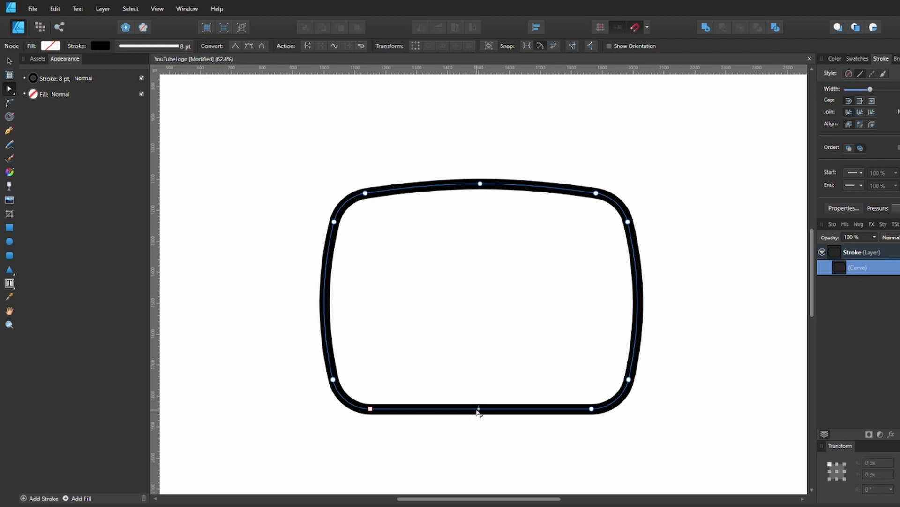
pyautogui.moveTo(479, 409); pyautogui.dragTo(485, 420)
pyautogui.click(490, 378)
pyautogui.scroll(-2, 520, 319)
pyautogui.moveTo(529, 313); pyautogui.dragTo(534, 284)
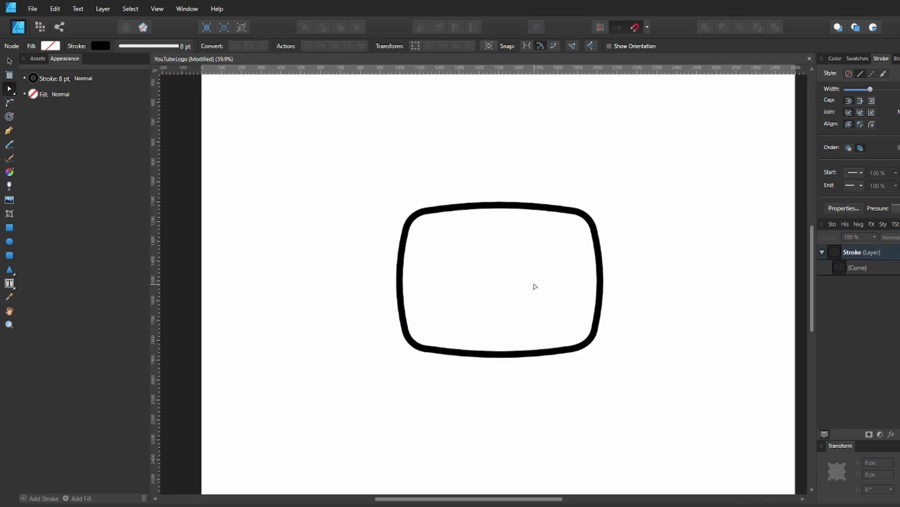
# - Draw a triangle inside the outline with the same stroke and turn it to point right as a play symbol
pyautogui.press('v')
pyautogui.click(480, 314)
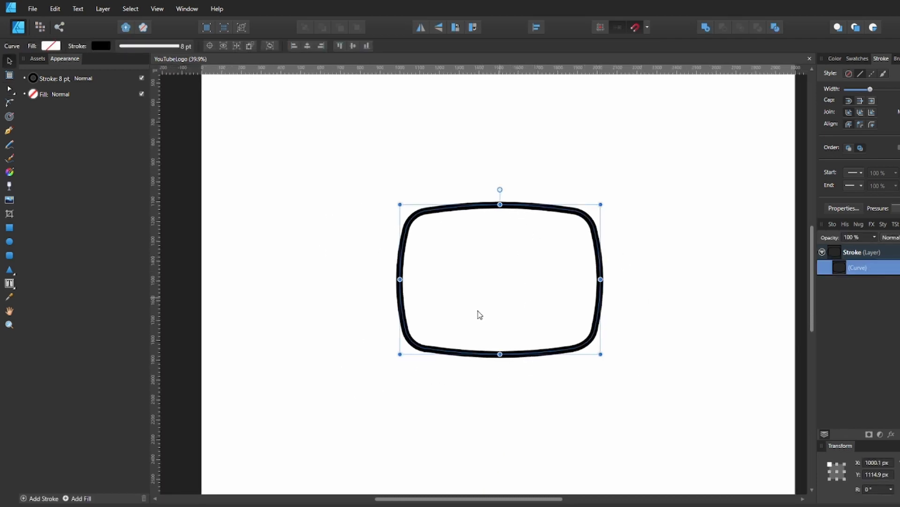
pyautogui.click(10, 270)
pyautogui.moveTo(472, 238); pyautogui.dragTo(540, 296)
pyautogui.click(439, 26)
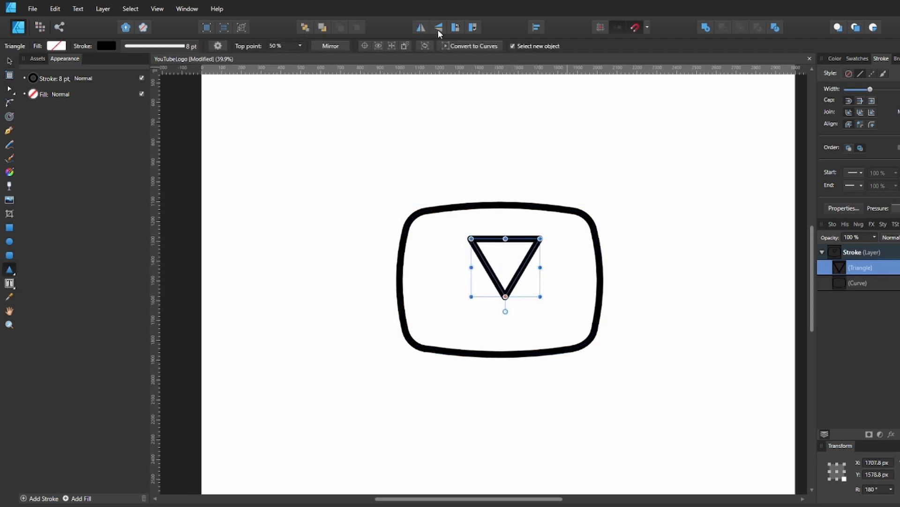
pyautogui.click(455, 27)
pyautogui.press('v')
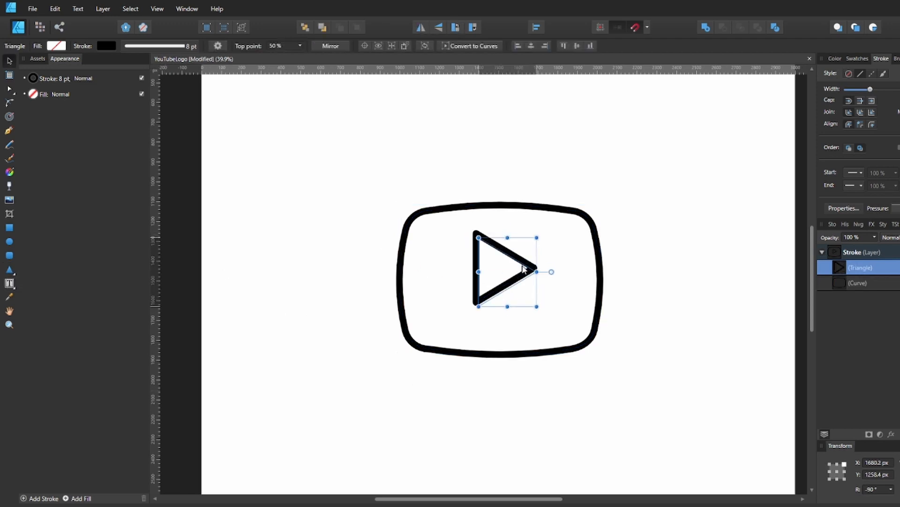
# - Move the triangle to the middle of the rounded outline and align it to the outline's vertical centre
pyautogui.moveTo(517, 257); pyautogui.dragTo(523, 290)
pyautogui.hotkey('ctrl', 'a')
pyautogui.click(257, 45)
pyautogui.click(301, 45)
pyautogui.click(531, 251)
pyautogui.click(634, 290)
pyautogui.click(680, 264)
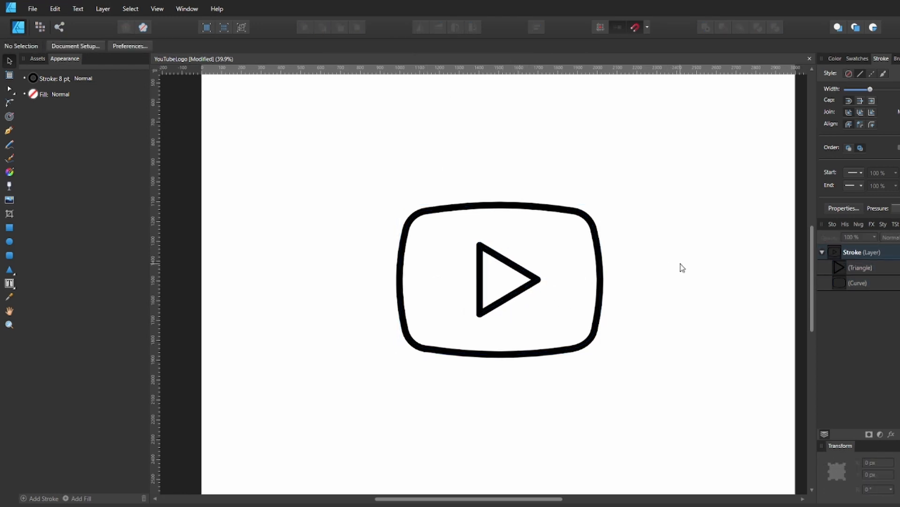
# - Set the triangle's stroke width to 6 pt and save the document
pyautogui.press('a')
pyautogui.click(516, 294)
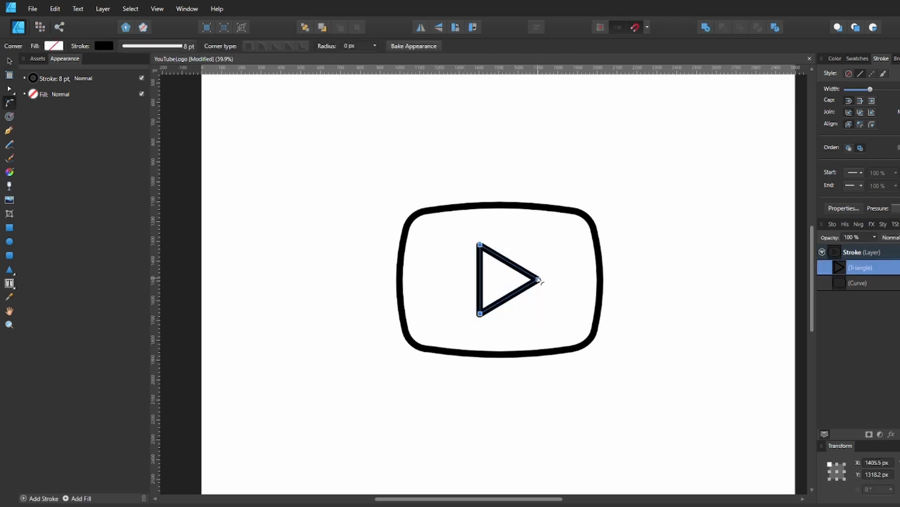
pyautogui.click(179, 46)
pyautogui.click(192, 85)
pyautogui.write('6')
pyautogui.press('Return')
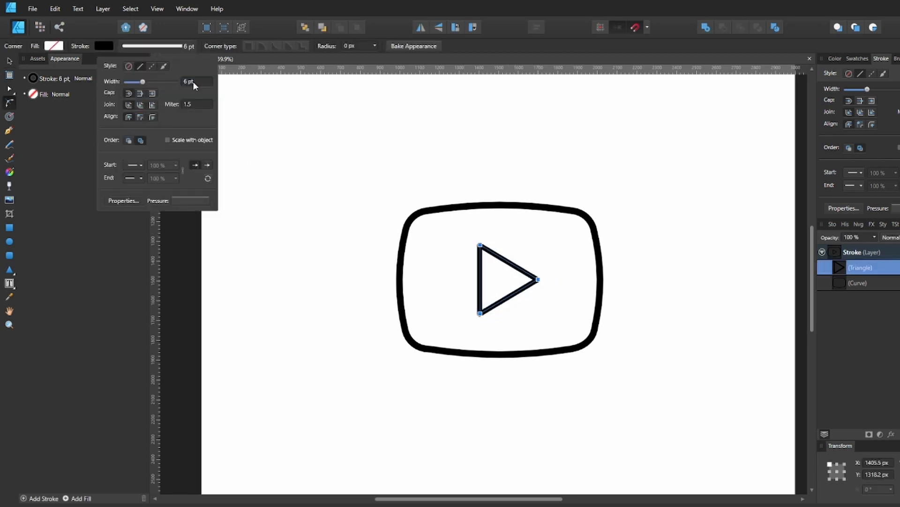
pyautogui.click(591, 181)
pyautogui.press('v')
pyautogui.hotkey('ctrl', 's')
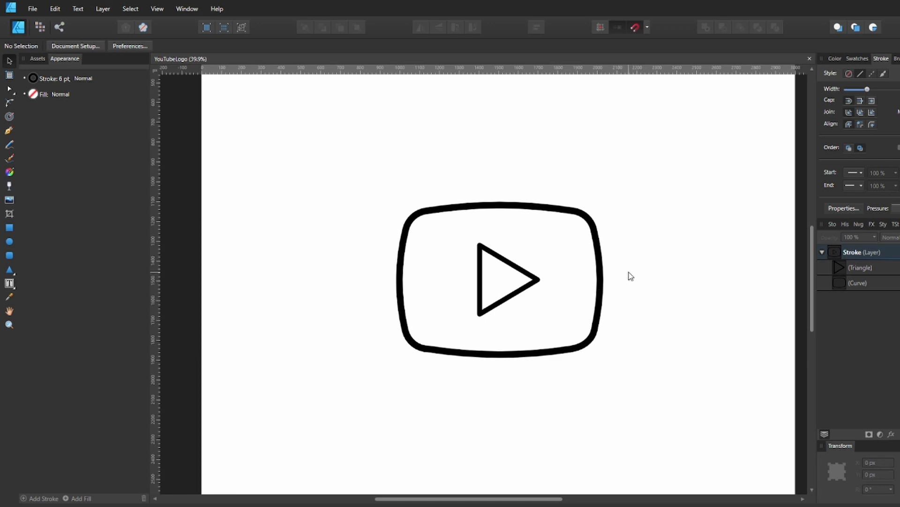
# - Add the FingerFries image from the FinishedFiles folder beside the logo on the Stroke layer, and hide it
pyautogui.click(866, 281)
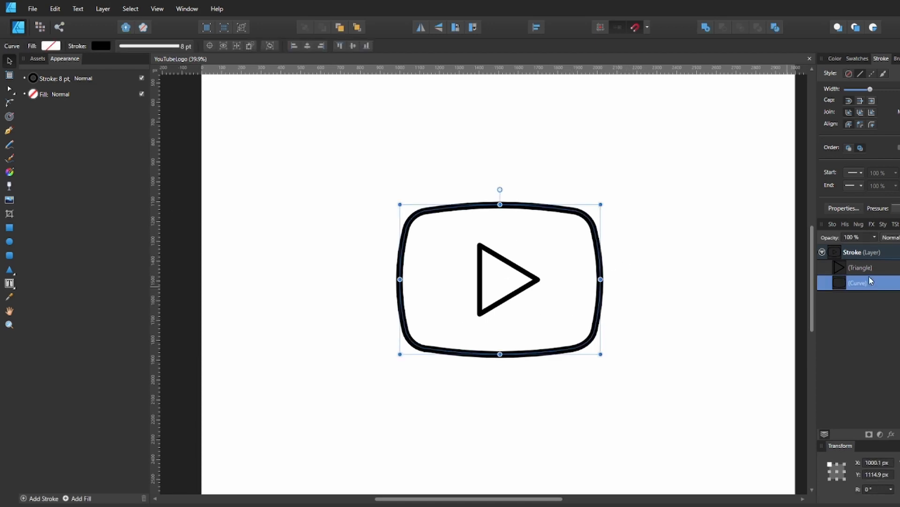
pyautogui.click(838, 255)
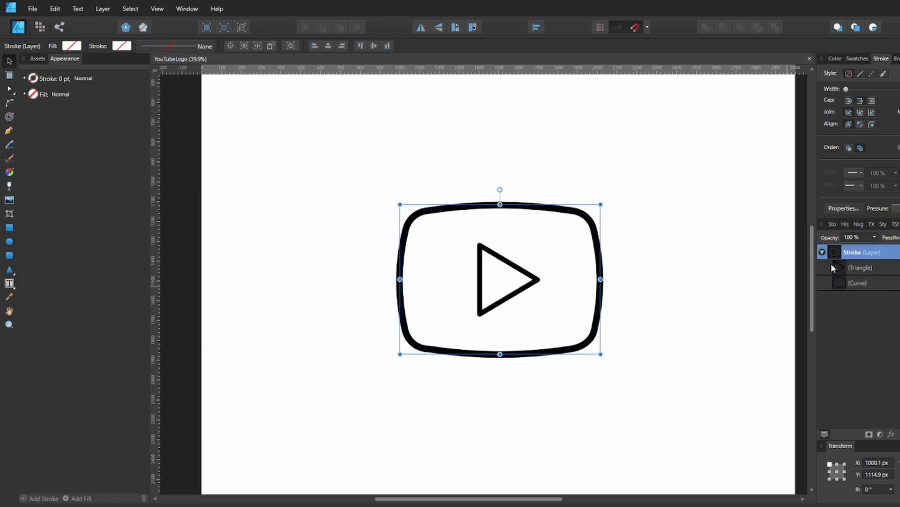
pyautogui.click(33, 8)
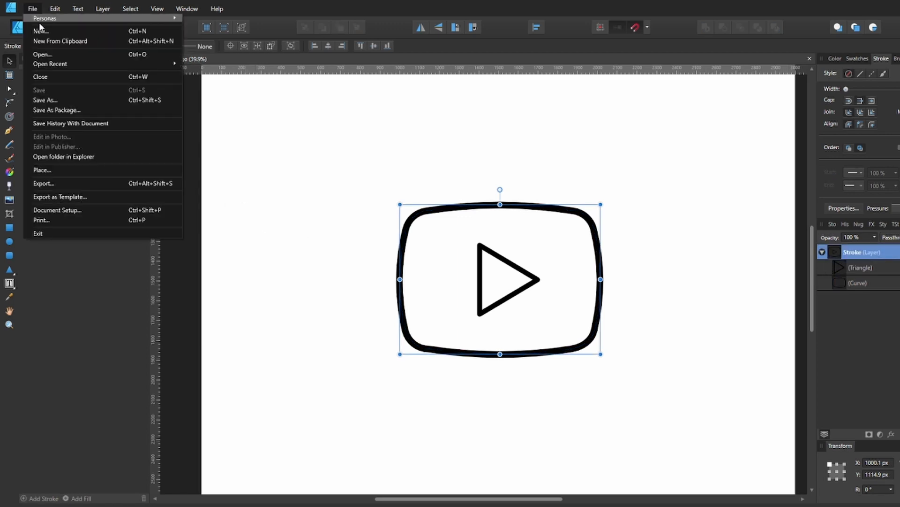
pyautogui.click(61, 55)
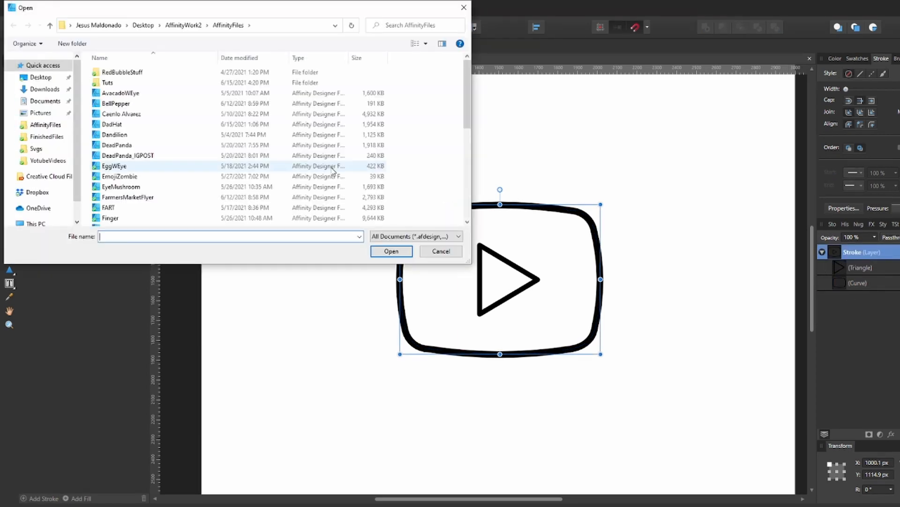
pyautogui.click(55, 137)
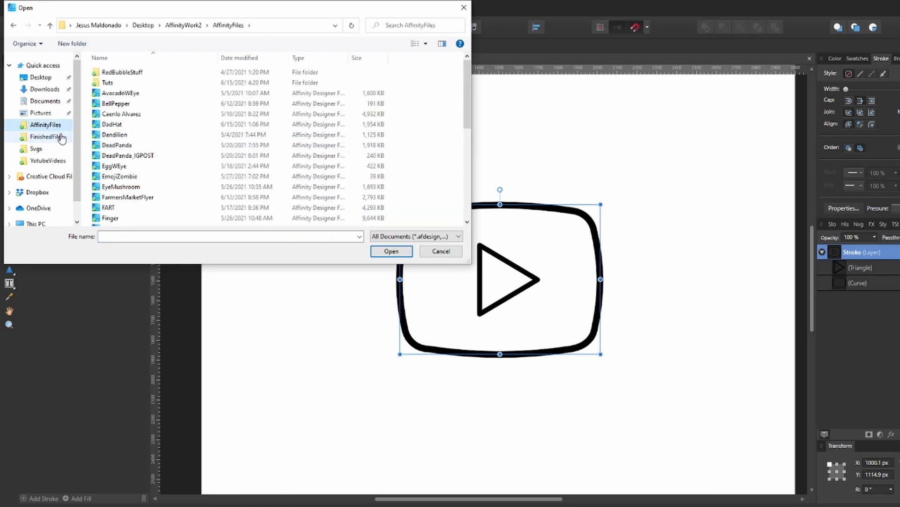
pyautogui.scroll(-1, 446, 137)
pyautogui.click(447, 137)
pyautogui.click(653, 239)
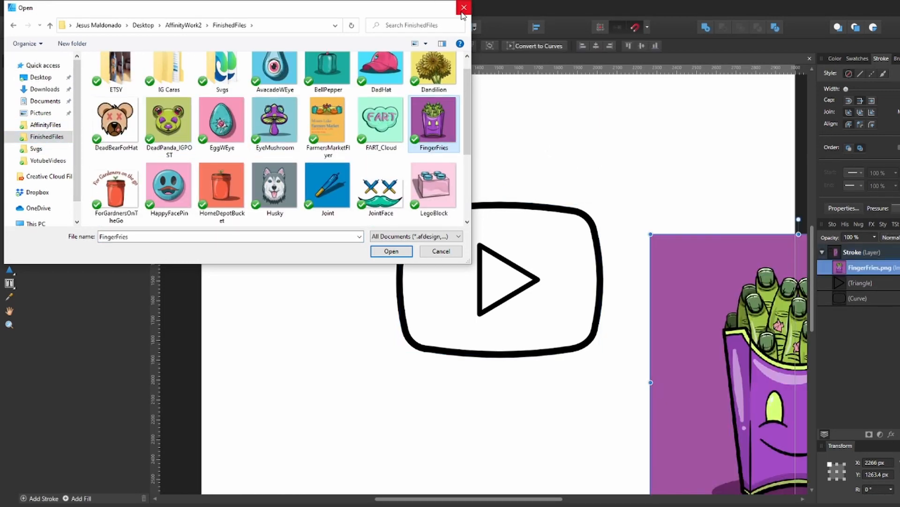
pyautogui.moveTo(706, 253); pyautogui.dragTo(690, 210)
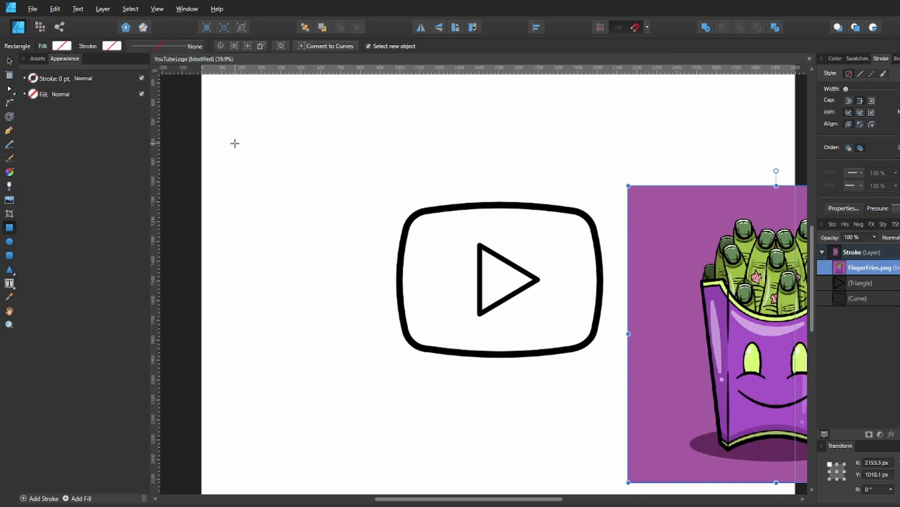
pyautogui.click(898, 267)
# - Vary the rounded outline's stroke thickness by adding a point to its pressure curve and pulling it down
pyautogui.press('v')
pyautogui.click(582, 346)
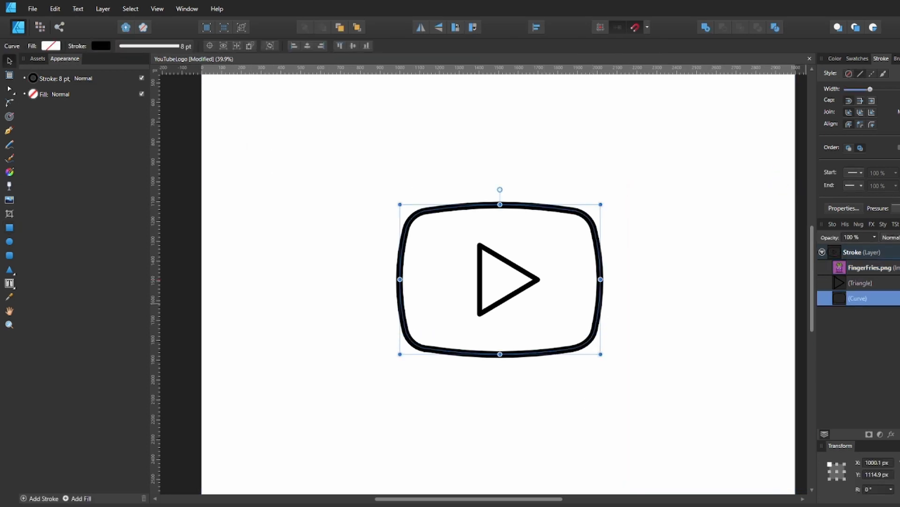
pyautogui.click(896, 208)
pyautogui.moveTo(824, 220)
pyautogui.mouseDown()
pyautogui.moveTo(824, 254)
pyautogui.moveTo(824, 220)
pyautogui.mouseUp()
pyautogui.moveTo(882, 220)
pyautogui.mouseDown()
pyautogui.moveTo(843, 268)
pyautogui.moveTo(839, 249)
pyautogui.moveTo(852, 251)
pyautogui.mouseUp()
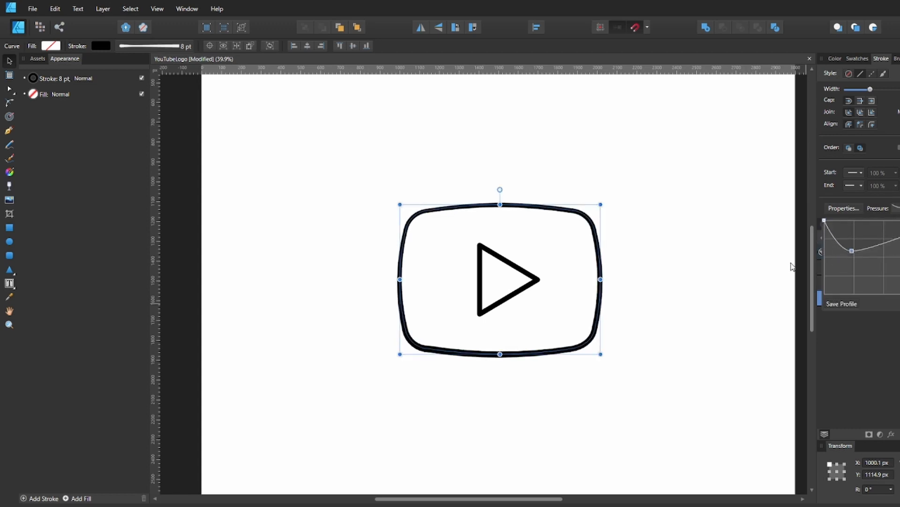
# - Duplicate the rounded outline, offset the copy slightly right and down to X 1004.1 px, Y 1119.9 px, and save the document
pyautogui.press('m')
pyautogui.click(792, 265)
pyautogui.click(846, 301)
pyautogui.hotkey('ctrl', 'j')
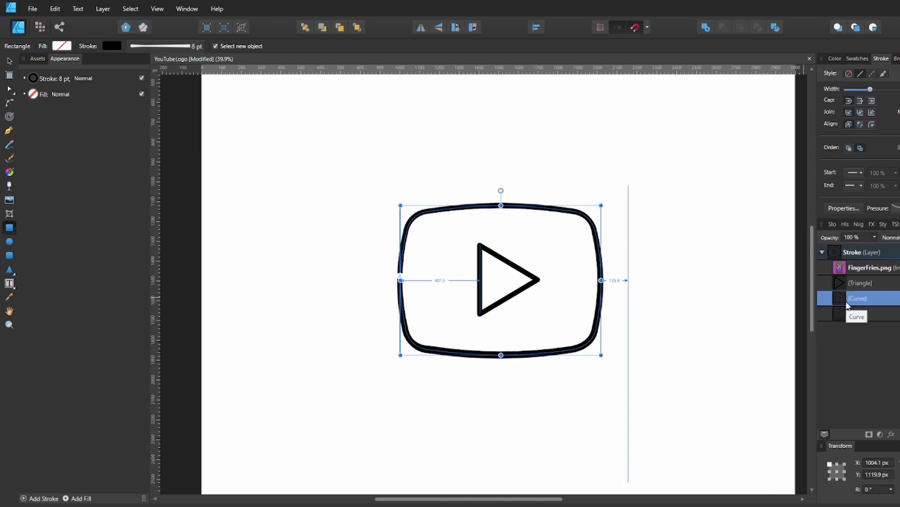
pyautogui.press('v')
pyautogui.click(636, 345)
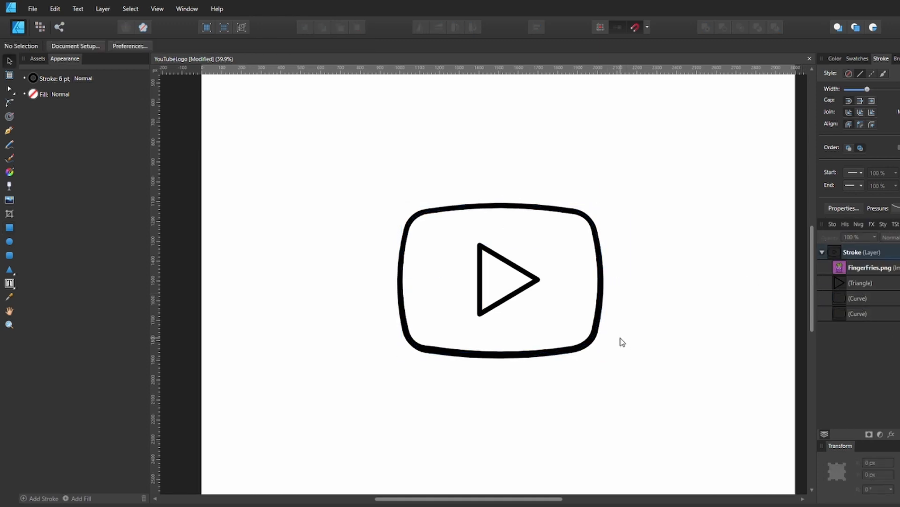
pyautogui.hotkey('ctrl', 's')
# - Draw a short curved highlight line with the Pen tool inside the outline's upper-left corner
pyautogui.press('p')
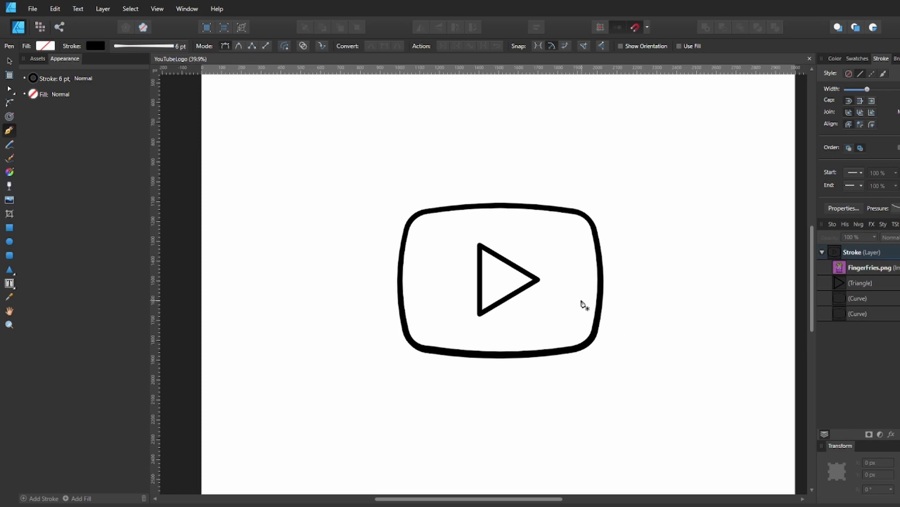
pyautogui.click(425, 228)
pyautogui.click(459, 219)
# - Taper both ends of the highlight curve by lowering the ends of its stroke pressure profile
pyautogui.click(896, 208)
pyautogui.click(898, 329)
pyautogui.click(884, 220)
pyautogui.moveTo(825, 221); pyautogui.dragTo(824, 254)
pyautogui.press('a')
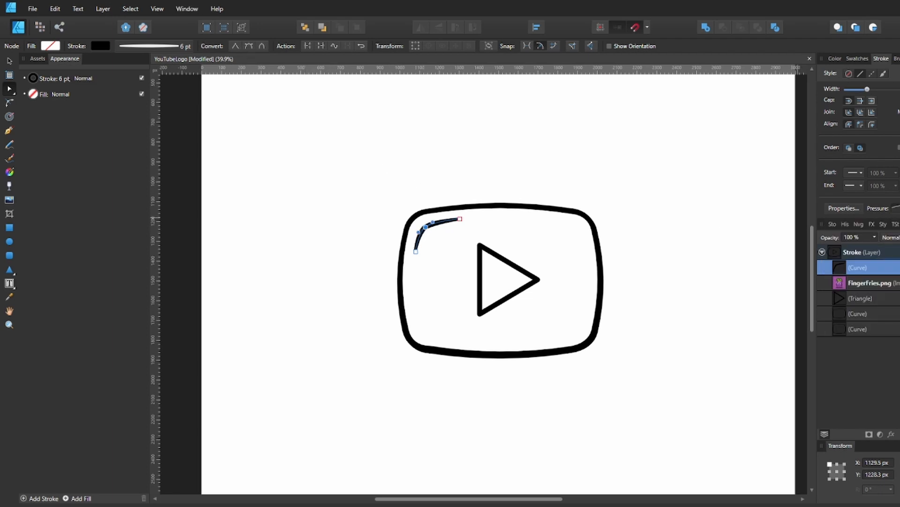
pyautogui.click(449, 195)
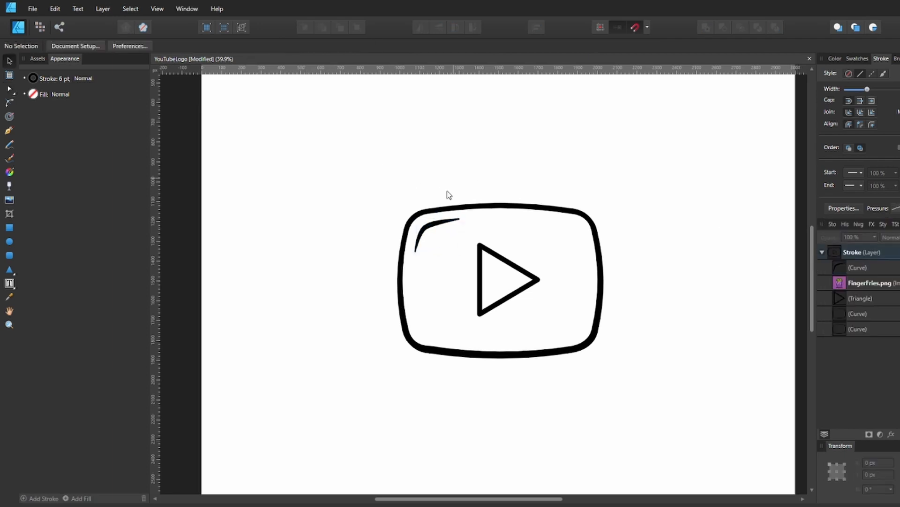
# - Draw a curved highlight line with the Pen tool inside the outline's upper-right corner, reusing the upper-left highlight's tapered stroke
pyautogui.click(428, 227)
pyautogui.moveTo(429, 226); pyautogui.dragTo(426, 226)
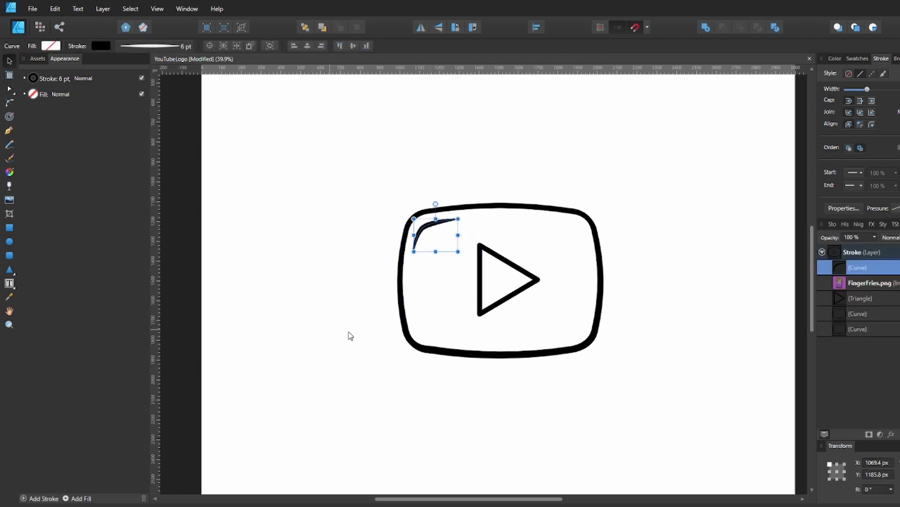
pyautogui.hotkey('ctrl', 'd')
pyautogui.press('p')
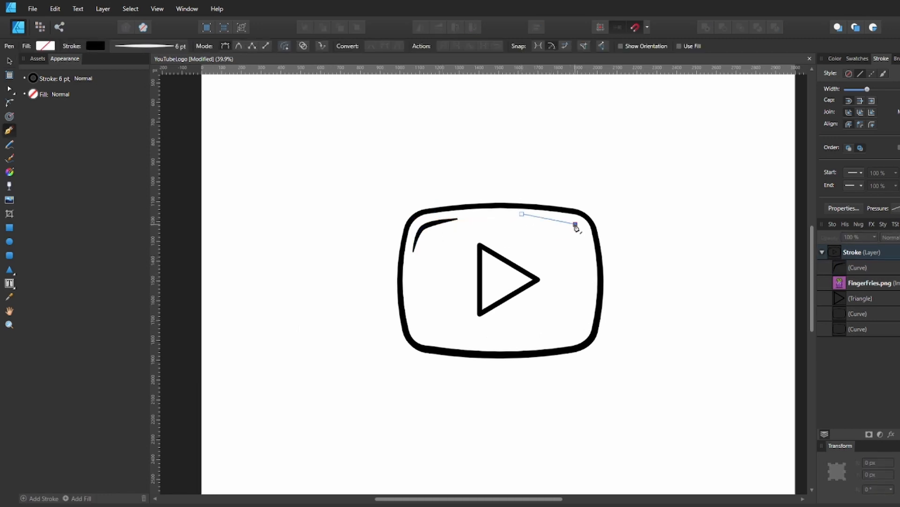
pyautogui.moveTo(576, 224); pyautogui.dragTo(585, 231)
pyautogui.click(584, 261)
pyautogui.press('a')
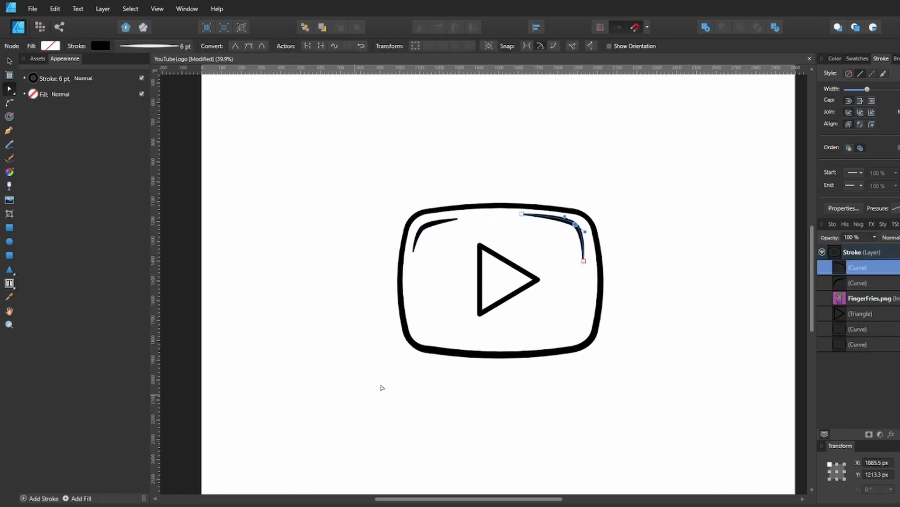
pyautogui.click(618, 244)
pyautogui.click(579, 248)
pyautogui.click(633, 241)
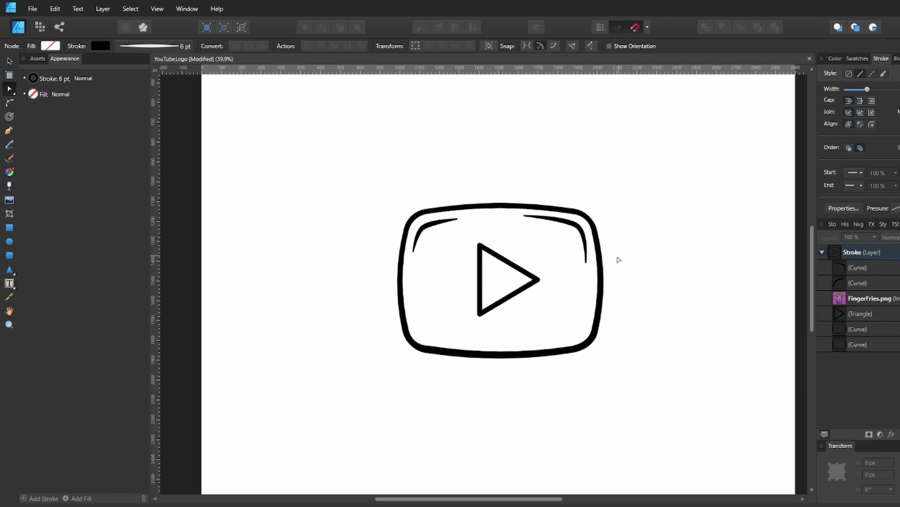
pyautogui.click(581, 245)
# - Draw a three-point highlight line with the Pen tool inside the outline's lower-right corner and convert its middle node to smooth
pyautogui.press('p')
pyautogui.click(534, 342)
pyautogui.click(578, 333)
pyautogui.click(586, 299)
pyautogui.press('a')
pyautogui.click(579, 333)
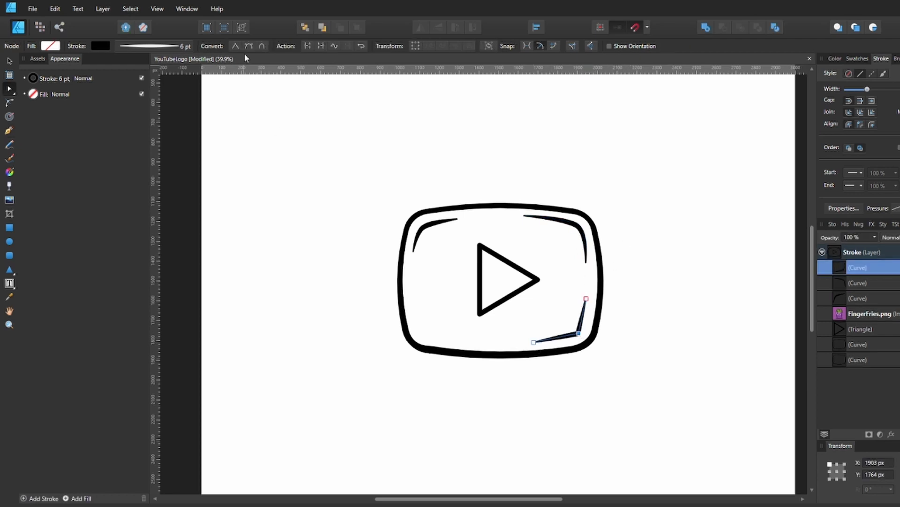
pyautogui.click(249, 46)
pyautogui.click(647, 300)
# - Thin the upper-left highlight line by lowering the middle of its stroke pressure profile
pyautogui.click(423, 229)
pyautogui.click(894, 207)
pyautogui.moveTo(886, 220); pyautogui.dragTo(884, 238)
pyautogui.click(589, 334)
pyautogui.click(577, 227)
pyautogui.click(894, 208)
# - Duplicate the lower-right highlight, flip the copy horizontally, and fit it inside the outline's lower-left corner
pyautogui.click(581, 332)
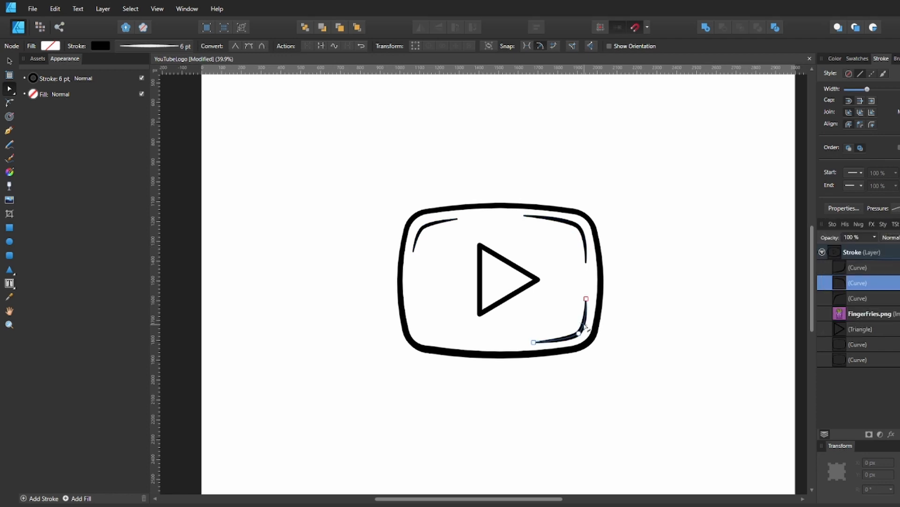
pyautogui.press('v')
pyautogui.hotkey('ctrl', 'j')
pyautogui.hotkey('shift', 'h')
pyautogui.moveTo(571, 350); pyautogui.dragTo(450, 351)
pyautogui.press('a')
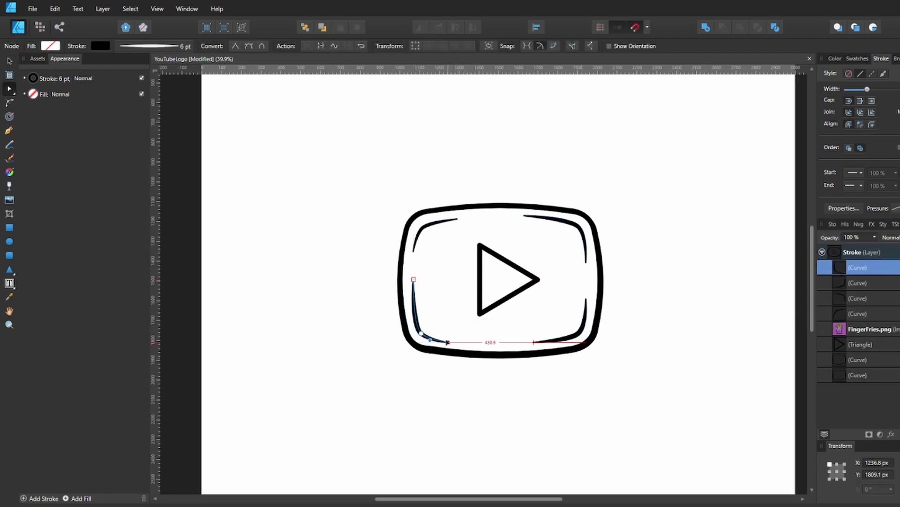
pyautogui.click(414, 358)
# - Shorten the lower-right highlight line by pulling both of its end nodes toward the corner
pyautogui.click(533, 343)
pyautogui.moveTo(533, 342); pyautogui.dragTo(550, 344)
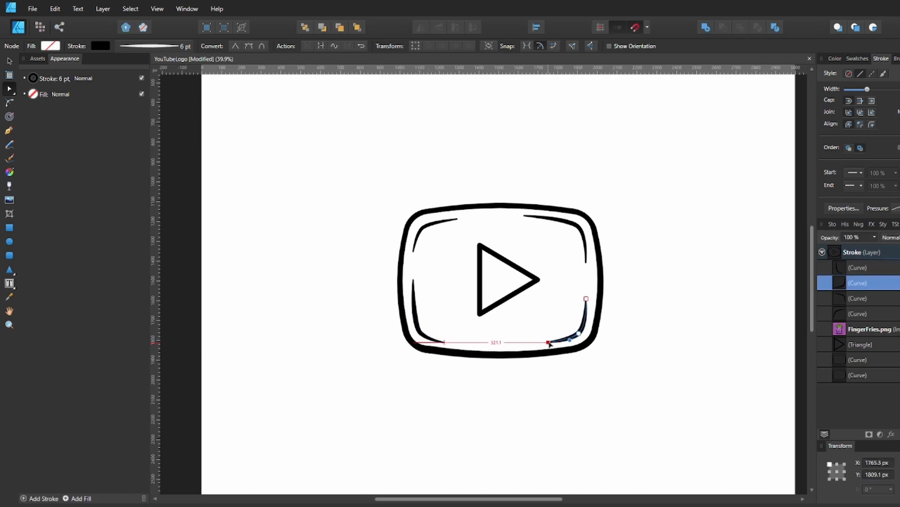
pyautogui.moveTo(588, 301); pyautogui.dragTo(587, 299)
# - Try to extend the upper-right highlight line along the outline's upper edge past the middle
pyautogui.click(530, 216)
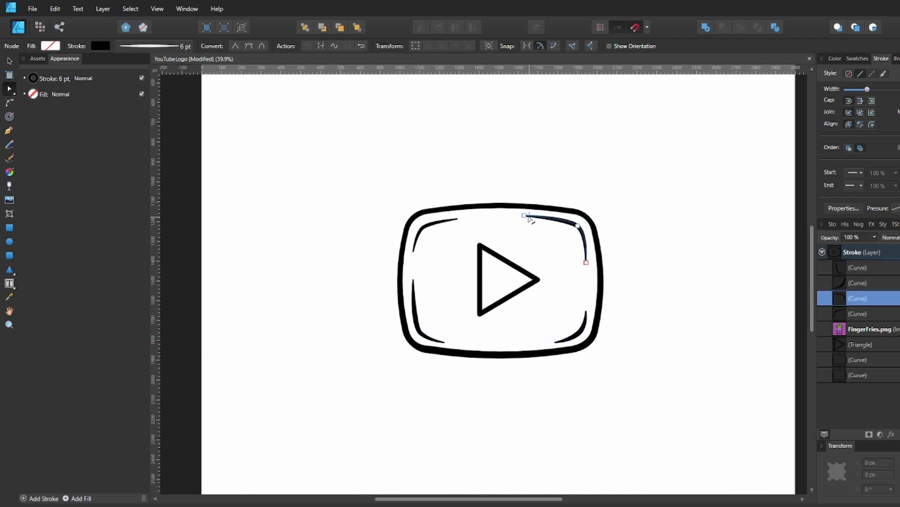
pyautogui.moveTo(525, 216); pyautogui.dragTo(475, 218)
pyautogui.moveTo(566, 219); pyautogui.dragTo(546, 210)
pyautogui.press('v')
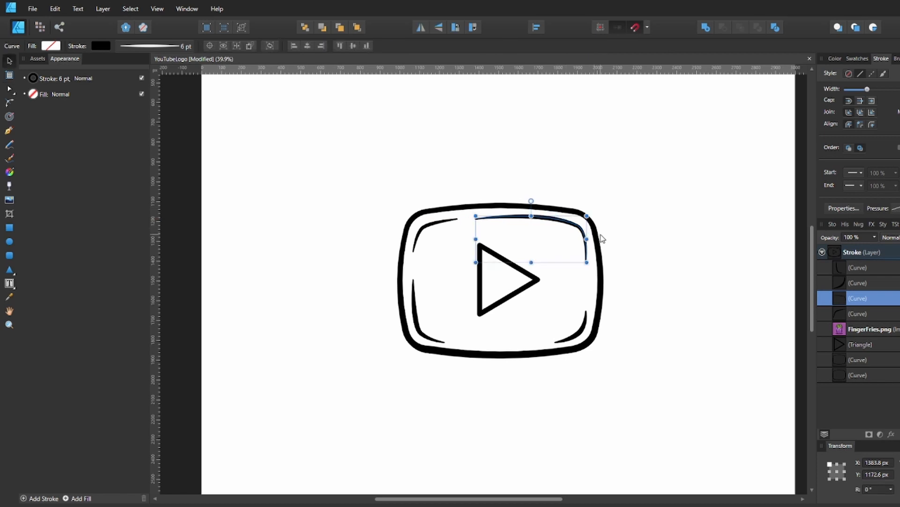
pyautogui.click(633, 232)
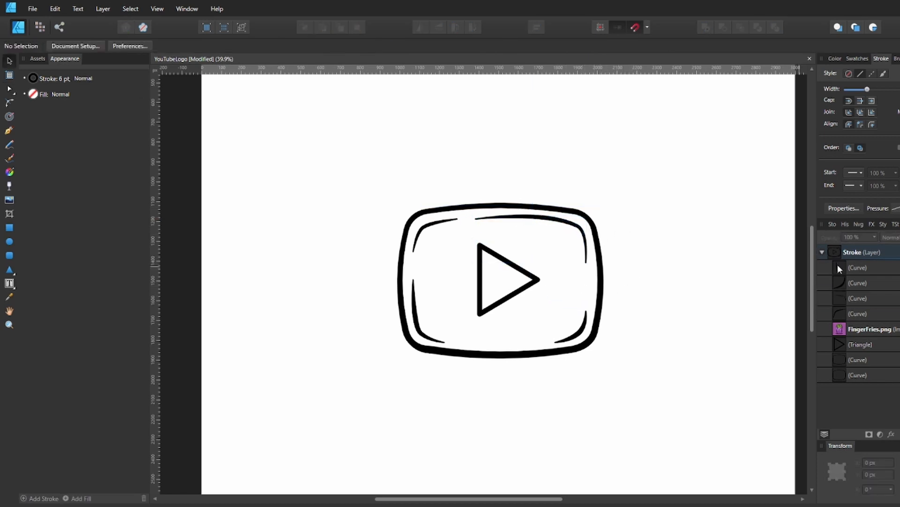
pyautogui.hotkey('ctrl', 'z')
pyautogui.hotkey('ctrl', 'z')
# - Shorten the upper-right highlight line by moving both of its end nodes toward the corner
pyautogui.press('a')
pyautogui.moveTo(525, 218); pyautogui.dragTo(551, 219)
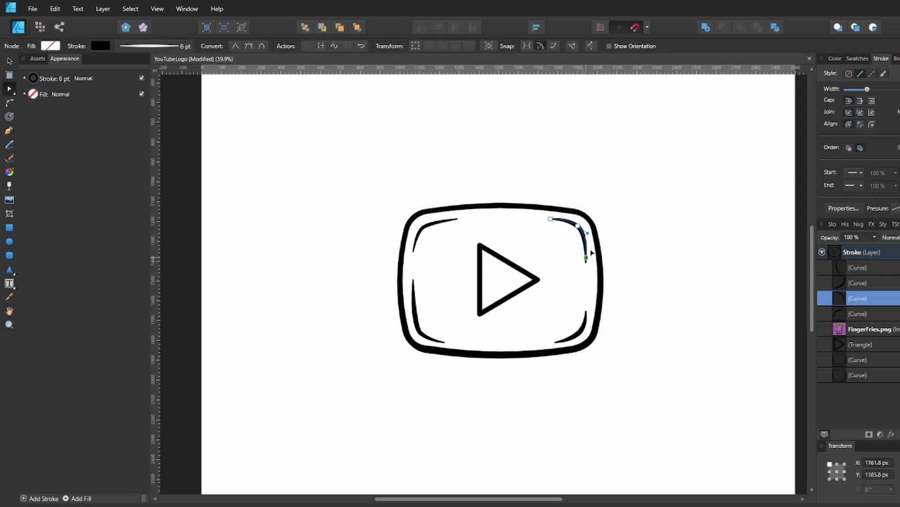
pyautogui.click(628, 229)
pyautogui.press('v')
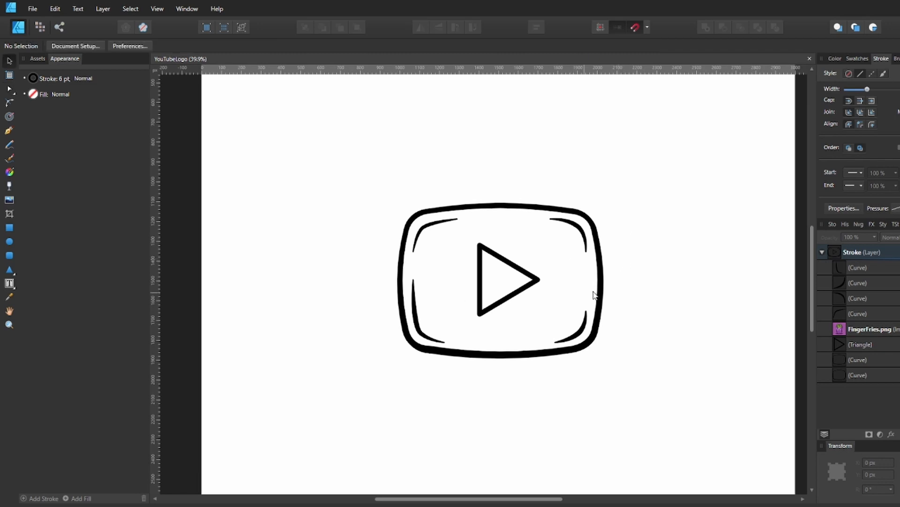
# - Vary the play triangle's stroke thickness by adding a point to its pressure curve and lowering the curve's ends
pyautogui.click(517, 271)
pyautogui.click(894, 209)
pyautogui.moveTo(858, 221)
pyautogui.mouseDown()
pyautogui.moveTo(854, 251)
pyautogui.moveTo(890, 259)
pyautogui.moveTo(880, 252)
pyautogui.mouseUp()
pyautogui.moveTo(825, 220); pyautogui.dragTo(824, 279)
pyautogui.moveTo(879, 252)
pyautogui.mouseDown()
pyautogui.moveTo(845, 232)
pyautogui.moveTo(883, 240)
pyautogui.mouseUp()
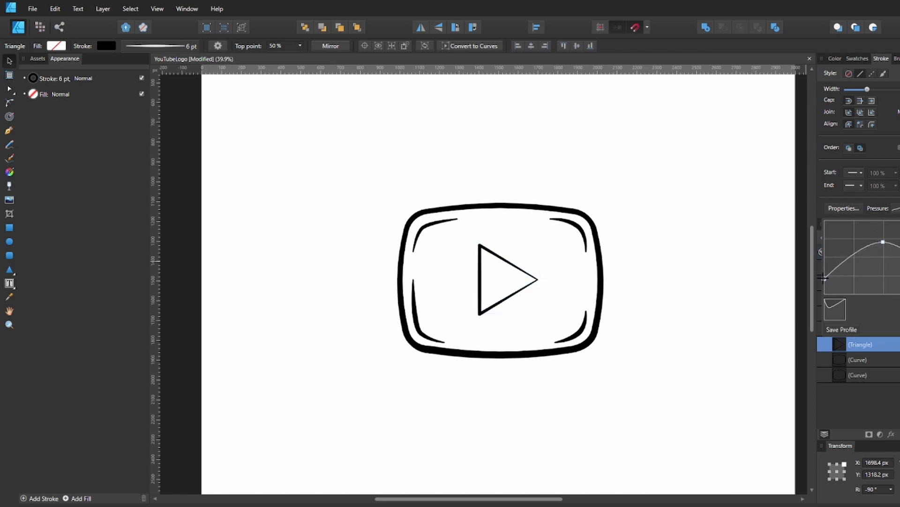
pyautogui.moveTo(824, 278); pyautogui.dragTo(824, 260)
pyautogui.moveTo(883, 241); pyautogui.dragTo(883, 236)
pyautogui.click(541, 309)
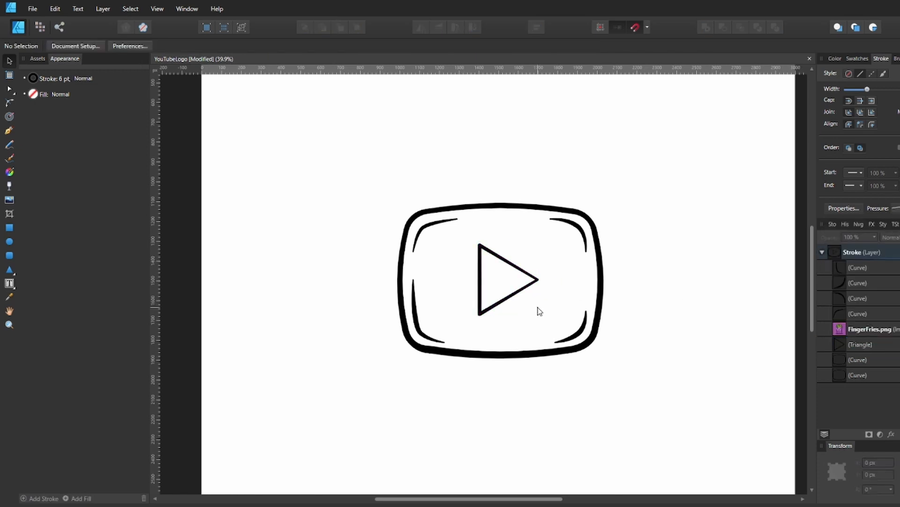
# - Duplicate the play triangle and convert the copy to curves
pyautogui.click(514, 303)
pyautogui.hotkey('ctrl', 'j')
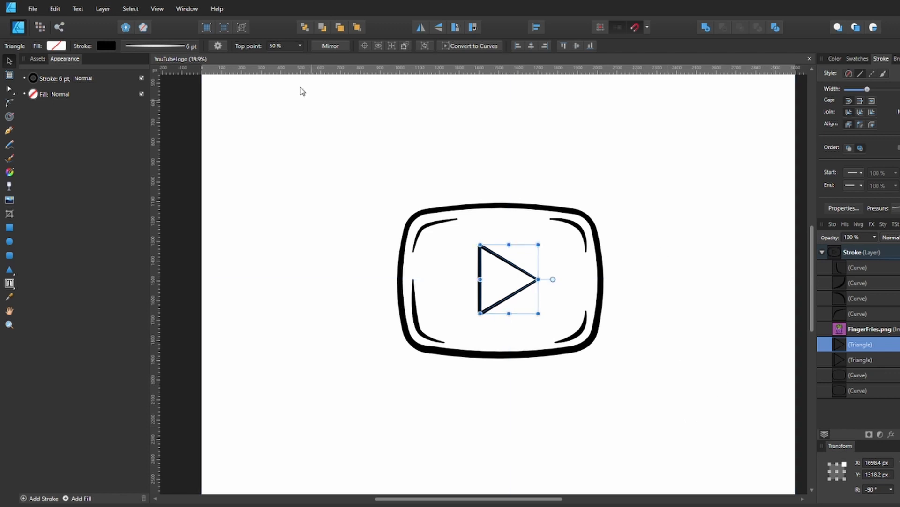
pyautogui.press('a')
pyautogui.click(383, 137)
pyautogui.click(496, 255)
pyautogui.click(471, 46)
pyautogui.press('a')
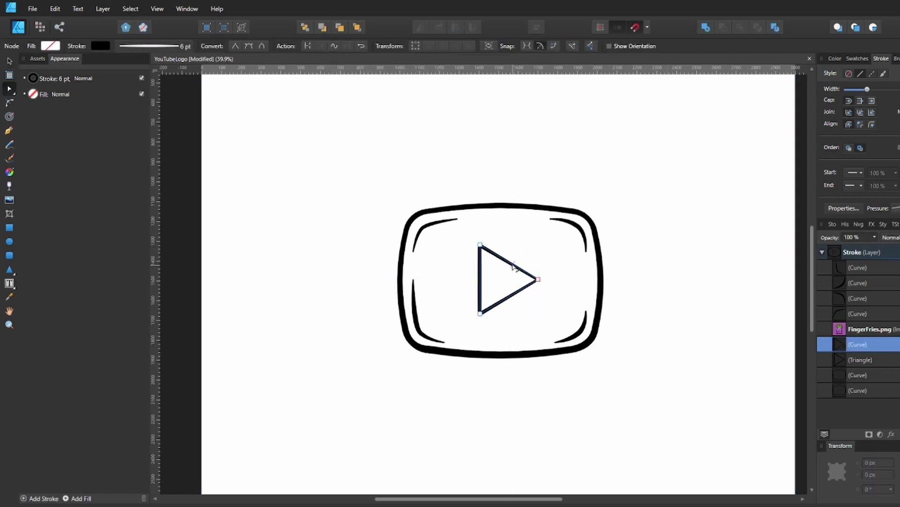
# - Try to cut a gap in the triangle copy's upper edge by breaking the curve at added nodes
pyautogui.click(514, 265)
pyautogui.click(306, 45)
pyautogui.click(513, 264)
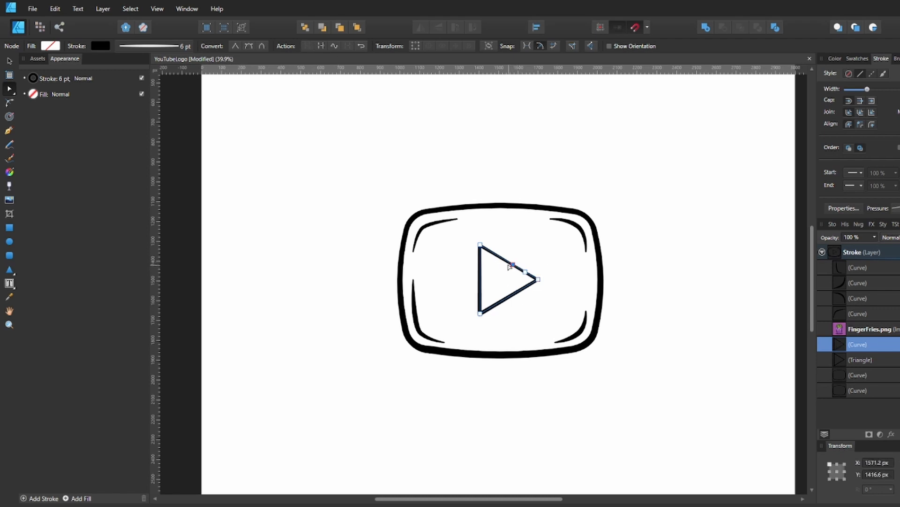
pyautogui.press('Delete')
pyautogui.hotkey('ctrl', 'z')
pyautogui.hotkey('ctrl', 'z')
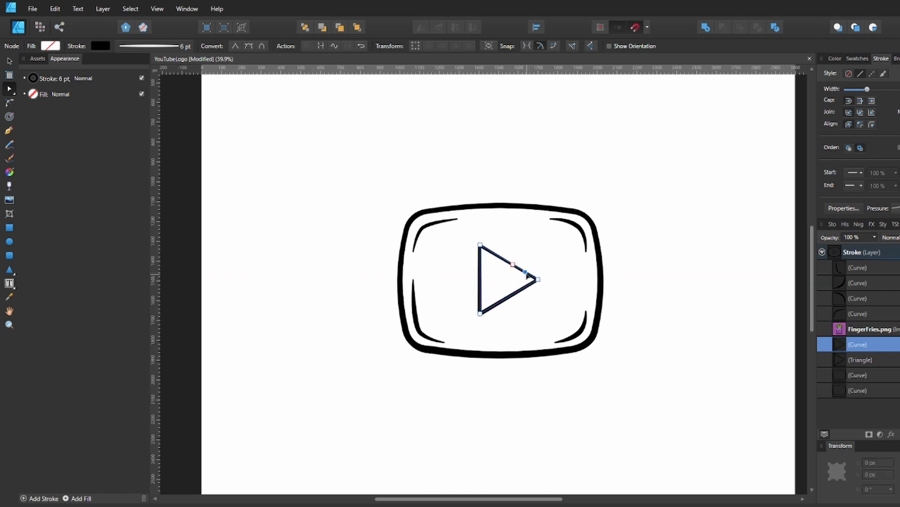
pyautogui.click(307, 46)
pyautogui.press('Delete')
pyautogui.click(560, 299)
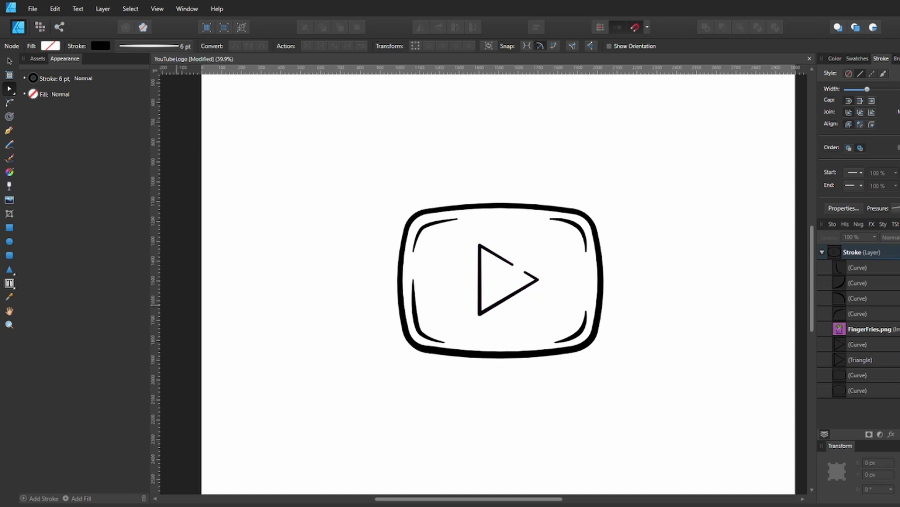
pyautogui.click(528, 274)
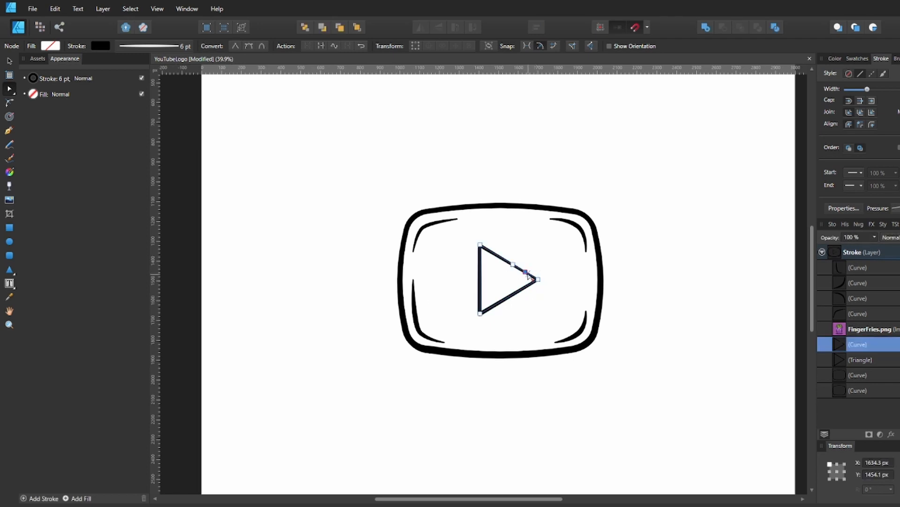
# - Cut a short gap in the triangle copy's lower edge near its lower-left corner and taper the stroke by lowering the pressure profile's end
pyautogui.click(495, 304)
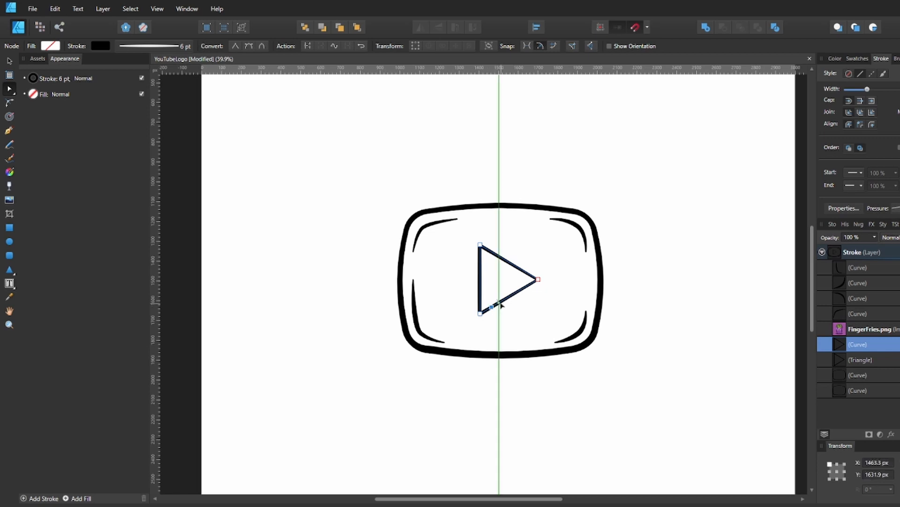
pyautogui.scroll(2, 495, 304)
pyautogui.click(307, 46)
pyautogui.click(495, 305)
pyautogui.press('Delete')
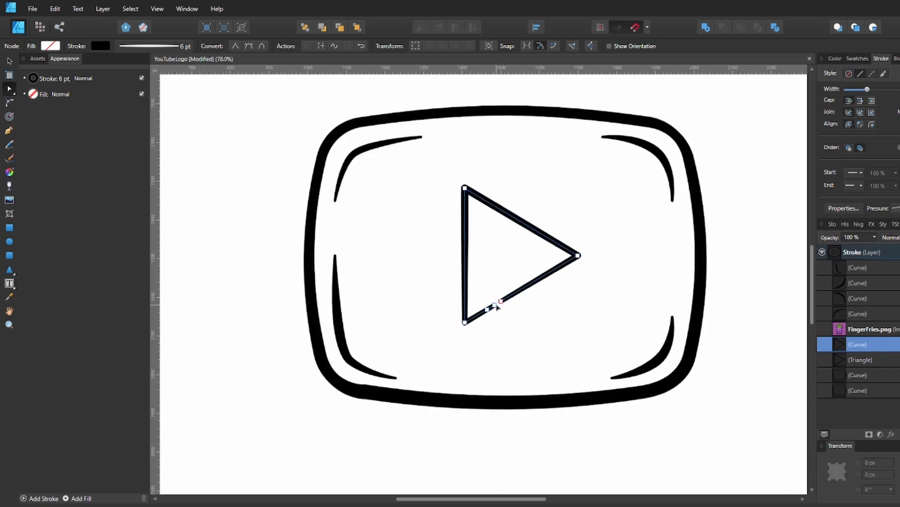
pyautogui.click(896, 208)
pyautogui.moveTo(826, 254); pyautogui.dragTo(829, 277)
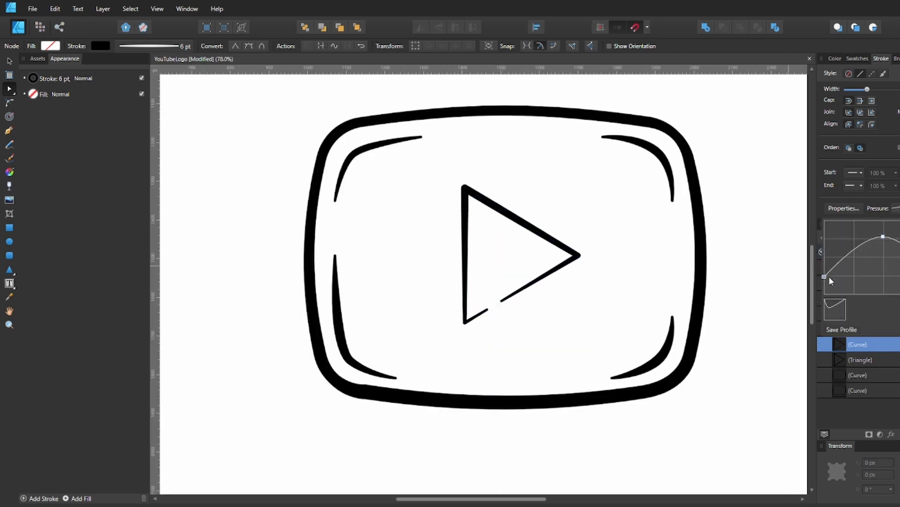
# - Try flipping the broken triangle curve vertically
pyautogui.press('v')
pyautogui.click(486, 112)
pyautogui.click(498, 204)
pyautogui.click(599, 229)
pyautogui.scroll(-4, 553, 225)
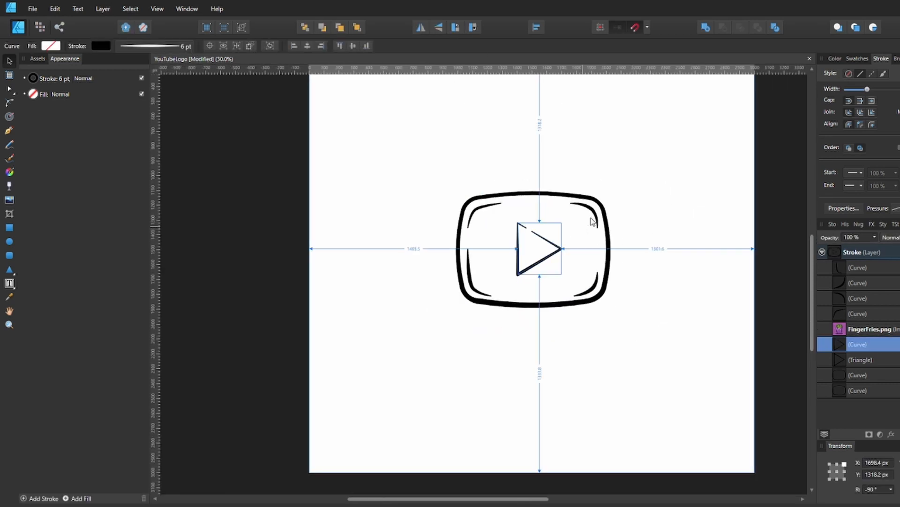
pyautogui.scroll(2, 527, 235)
# - Raise the end of the broken triangle's pressure profile slightly and nudge the curve a little to the right
pyautogui.click(498, 274)
pyautogui.click(896, 208)
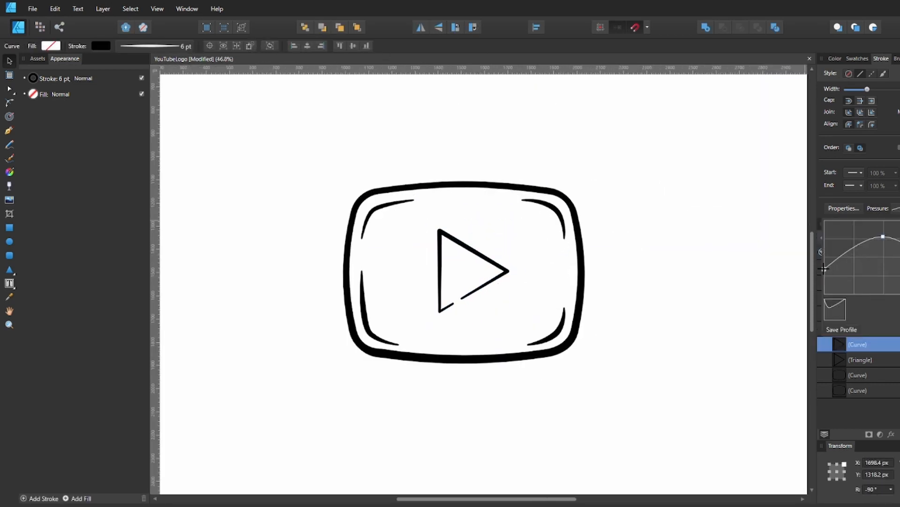
pyautogui.click(491, 261)
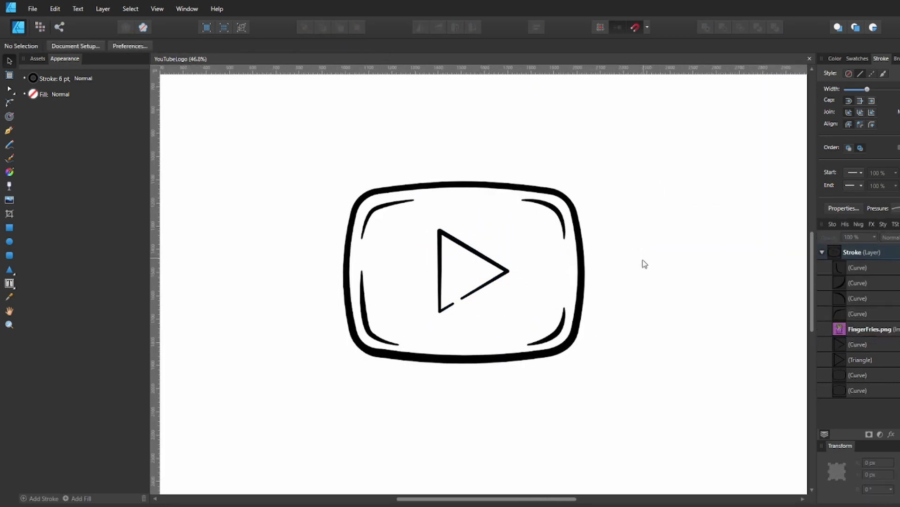
pyautogui.moveTo(508, 271); pyautogui.dragTo(509, 270)
pyautogui.click(610, 274)
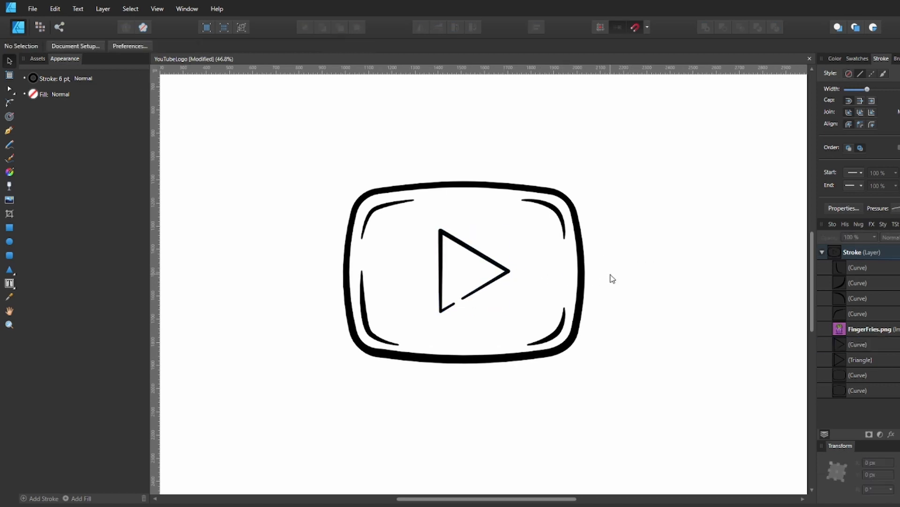
# - Duplicate the Stroke layer and rename the lower copy cOLOR
pyautogui.hscroll(-3, 613, 279)
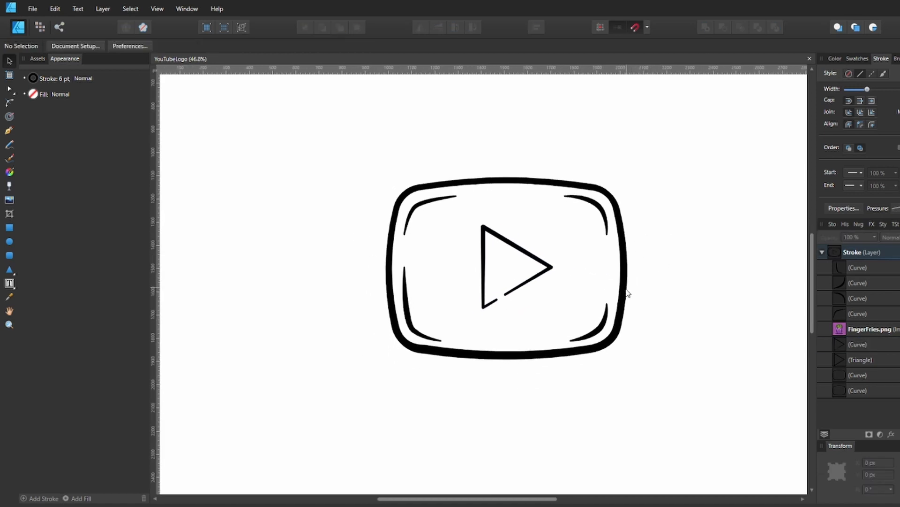
pyautogui.click(870, 328)
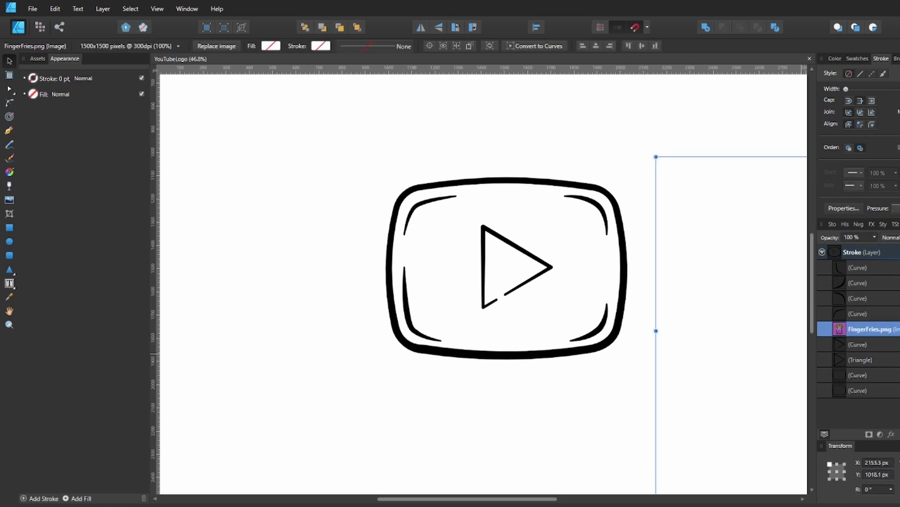
pyautogui.click(822, 252)
pyautogui.click(840, 253)
pyautogui.hotkey('ctrl', 'j')
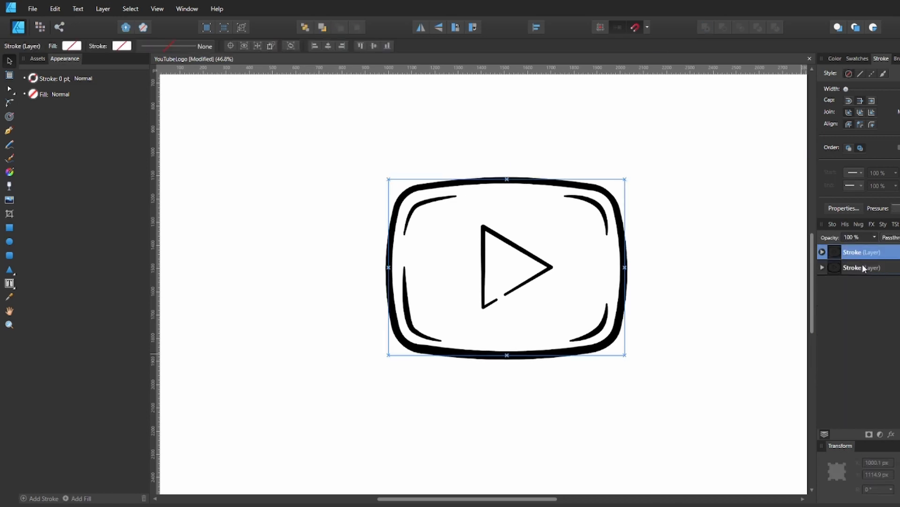
pyautogui.doubleClick(856, 267)
pyautogui.write('cOLOR')
pyautogui.press('Return')
# - Draw a rectangle in the cOLOR layer, in the empty area beside the logo at about X 202 px, Y 909 px
pyautogui.click(862, 252)
pyautogui.click(822, 252)
pyautogui.click(9, 227)
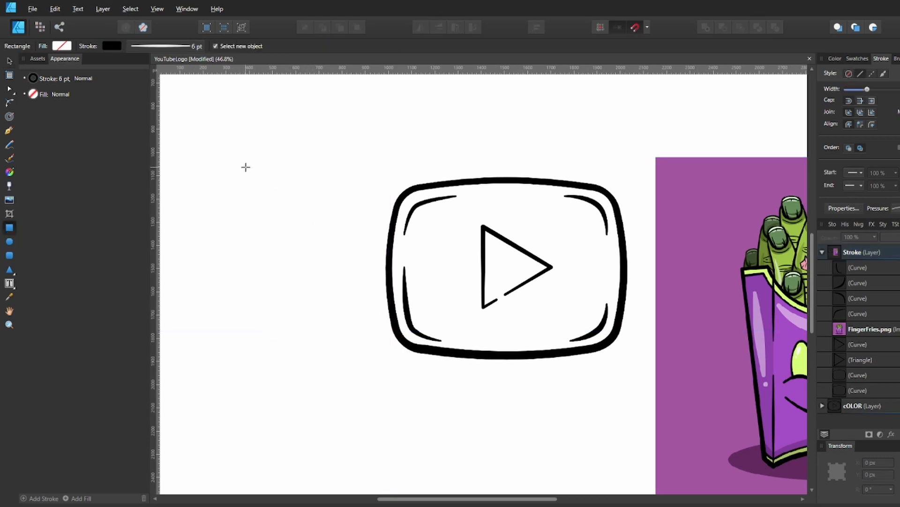
pyautogui.moveTo(246, 167); pyautogui.dragTo(288, 203)
pyautogui.moveTo(880, 423); pyautogui.dragTo(880, 422)
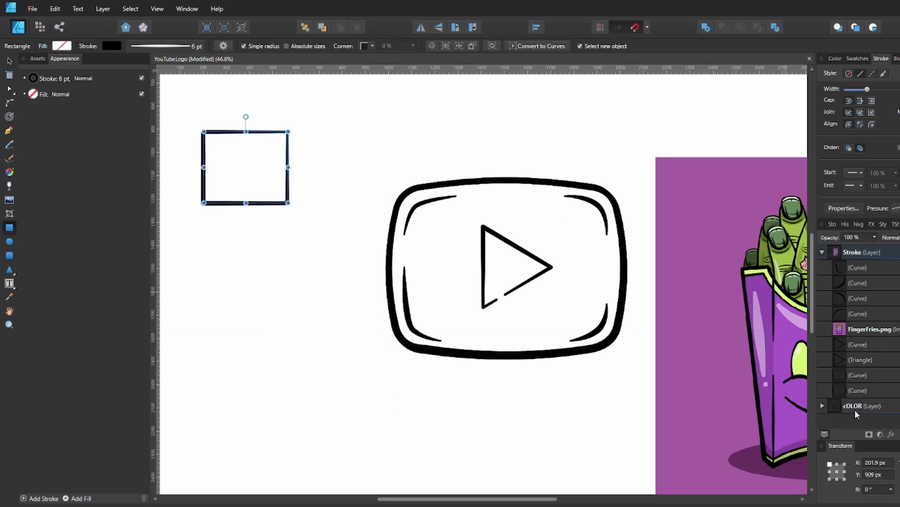
# - Fill the rectangle with the purple sampled from the fries box in the FingerFries image
pyautogui.click(62, 45)
pyautogui.moveTo(138, 65); pyautogui.dragTo(787, 341)
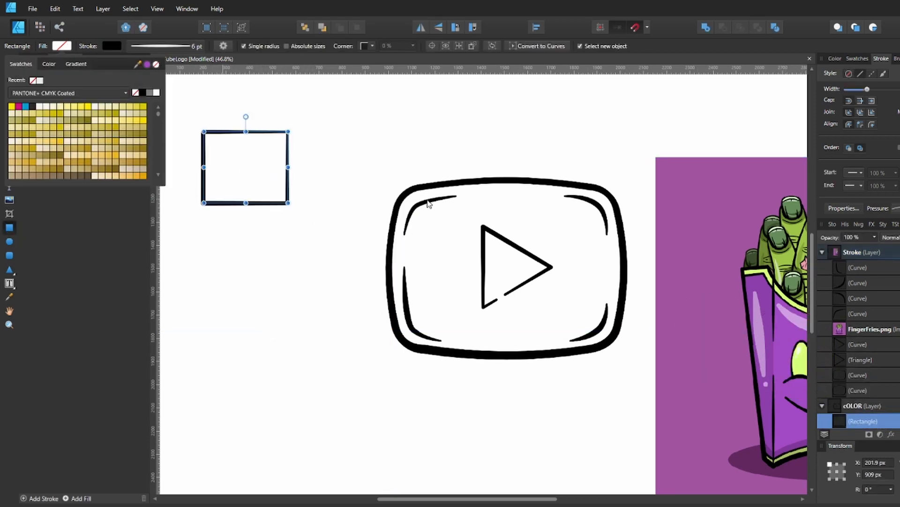
pyautogui.click(147, 64)
pyautogui.press('v')
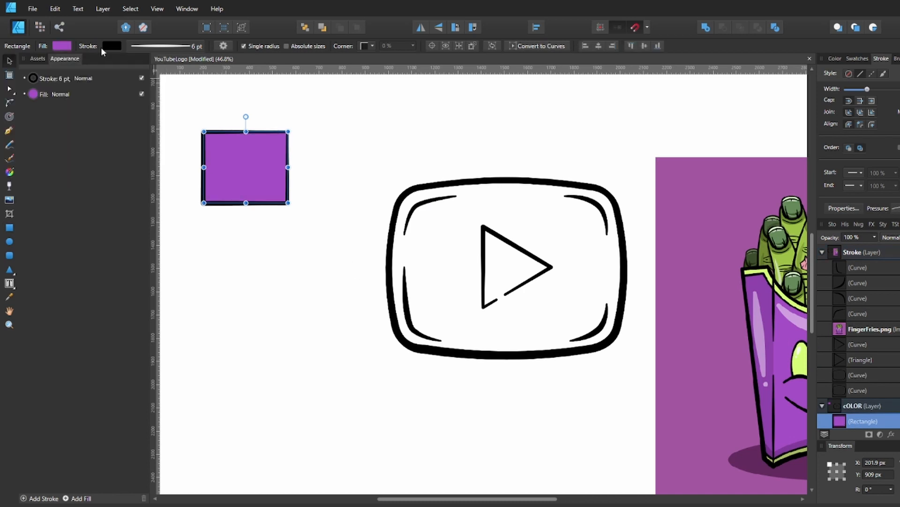
# - Duplicate the purple rectangle and fill the copy with the lime green sampled from the FingerFries image
pyautogui.click(62, 46)
pyautogui.moveTo(138, 64); pyautogui.dragTo(792, 370)
pyautogui.click(770, 361)
pyautogui.click(220, 159)
pyautogui.click(61, 45)
pyautogui.moveTo(138, 65); pyautogui.dragTo(801, 366)
pyautogui.click(146, 63)
pyautogui.click(146, 65)
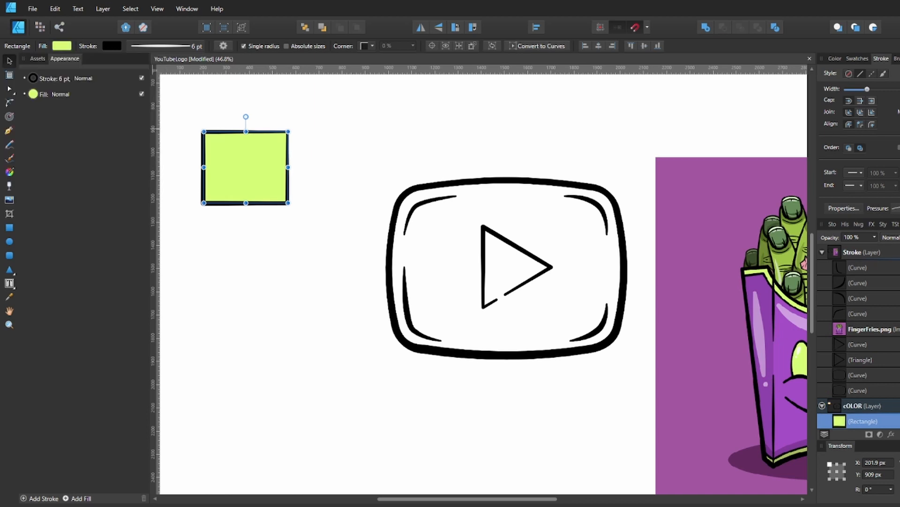
# - Stack the green swatch directly below the purple one, place both beside the logo at X 524.5 px, Y 1119.9 px, and save
pyautogui.click(822, 252)
pyautogui.scroll(-1, 724, 331)
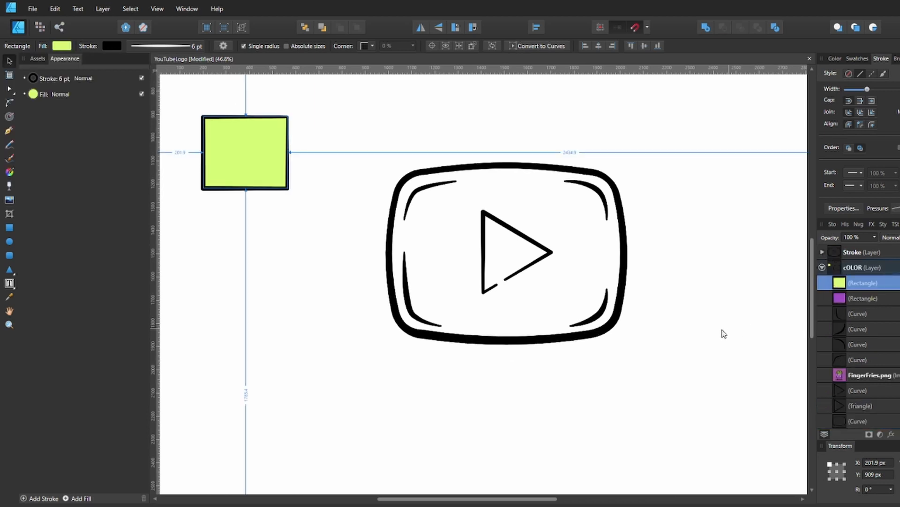
pyautogui.moveTo(275, 171); pyautogui.dragTo(271, 243)
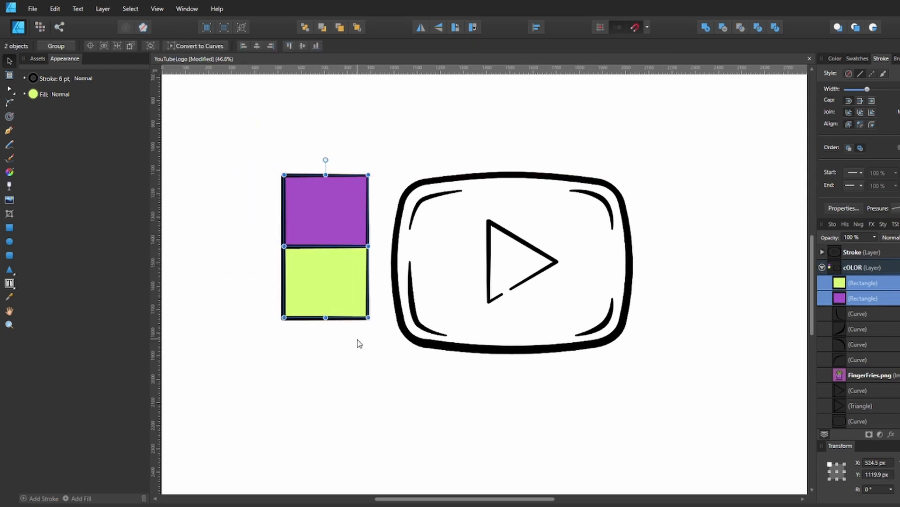
pyautogui.click(360, 341)
pyautogui.hotkey('ctrl', 's')
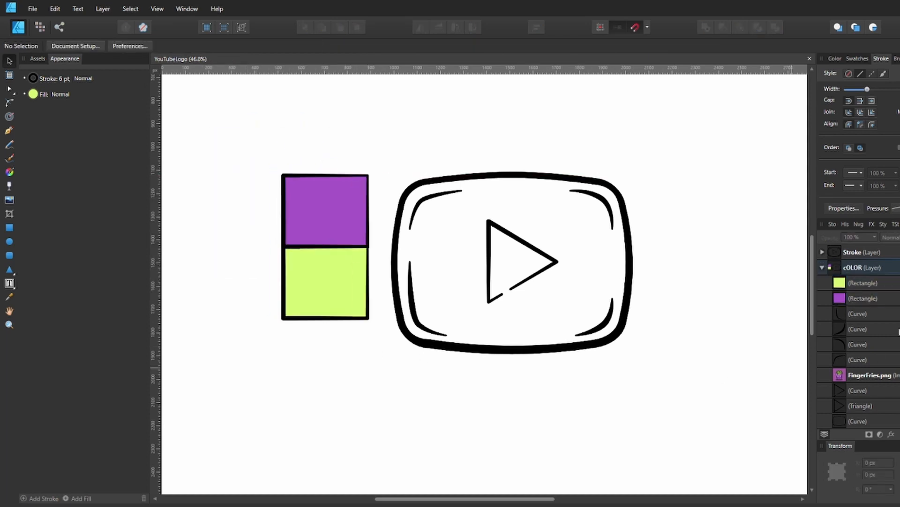
# - Delete the spare triangle, the spare outline curve and the four corner highlight curves from the cOLOR layer
pyautogui.click(858, 375)
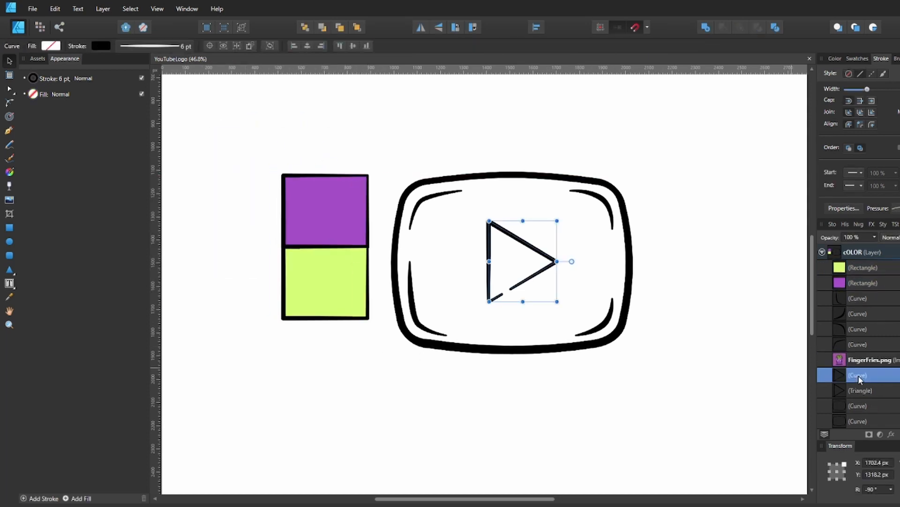
pyautogui.click(860, 393)
pyautogui.press('Delete')
pyautogui.click(858, 419)
pyautogui.press('Delete')
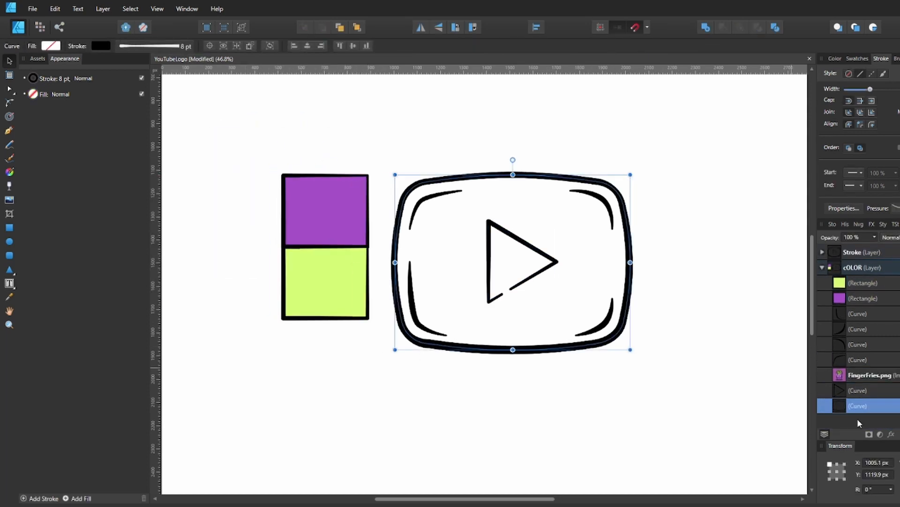
pyautogui.click(860, 360)
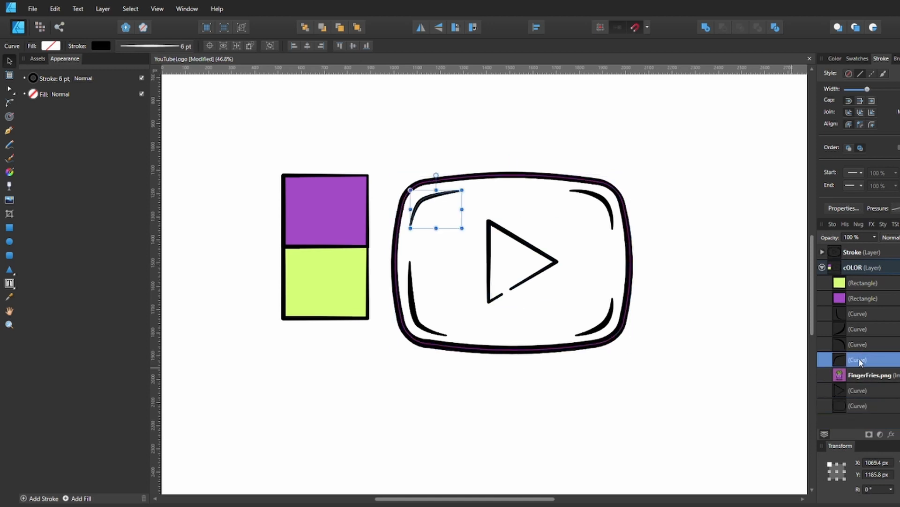
pyautogui.keyDown('shift'); pyautogui.click(857, 314); pyautogui.keyUp('shift')
pyautogui.press('Delete')
# - Remove the stroke from the rounded outline curve in the cOLOR layer and fill it with the swatch purple
pyautogui.click(856, 344)
pyautogui.click(97, 44)
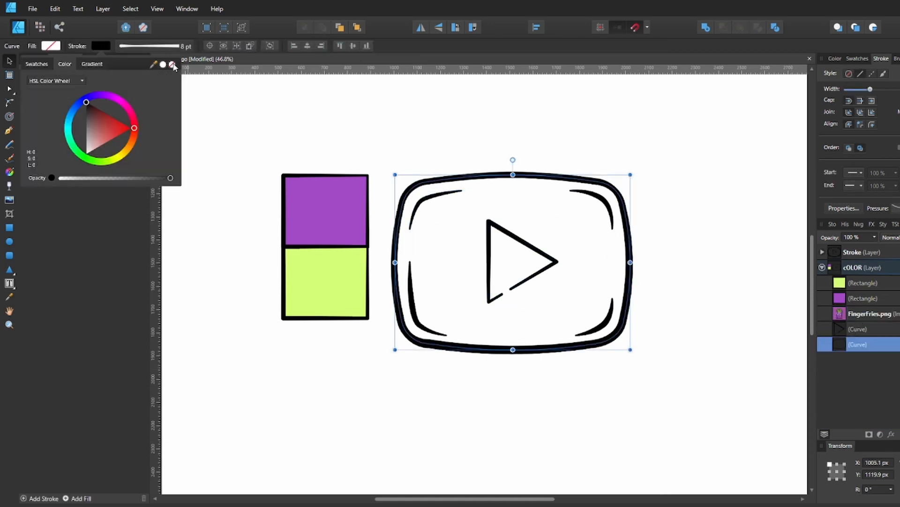
pyautogui.click(173, 64)
pyautogui.click(52, 45)
pyautogui.click(39, 81)
pyautogui.moveTo(840, 344); pyautogui.dragTo(839, 331)
pyautogui.hotkey('ctrl', 'z')
# - Remove the stroke from the play triangle in the cOLOR layer and fill it with the swatch lime green
pyautogui.click(844, 329)
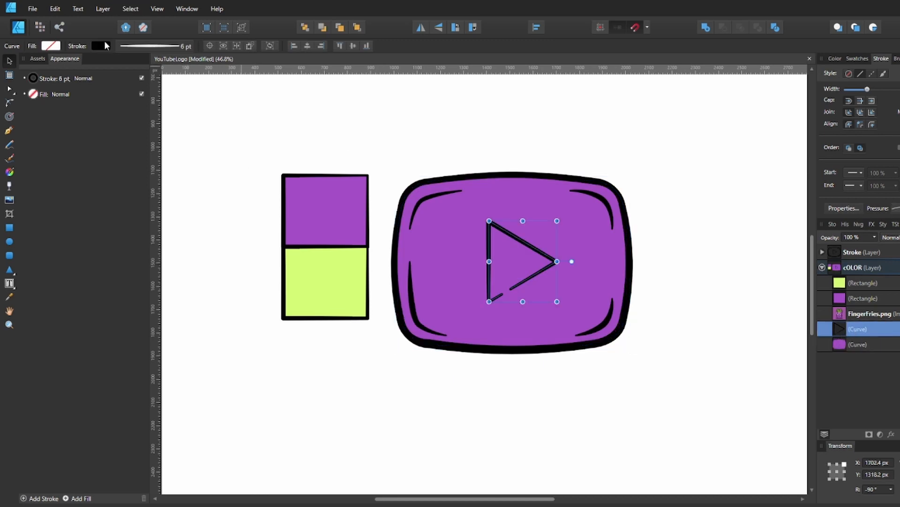
pyautogui.click(100, 45)
pyautogui.click(171, 65)
pyautogui.click(51, 45)
pyautogui.click(40, 80)
pyautogui.click(680, 207)
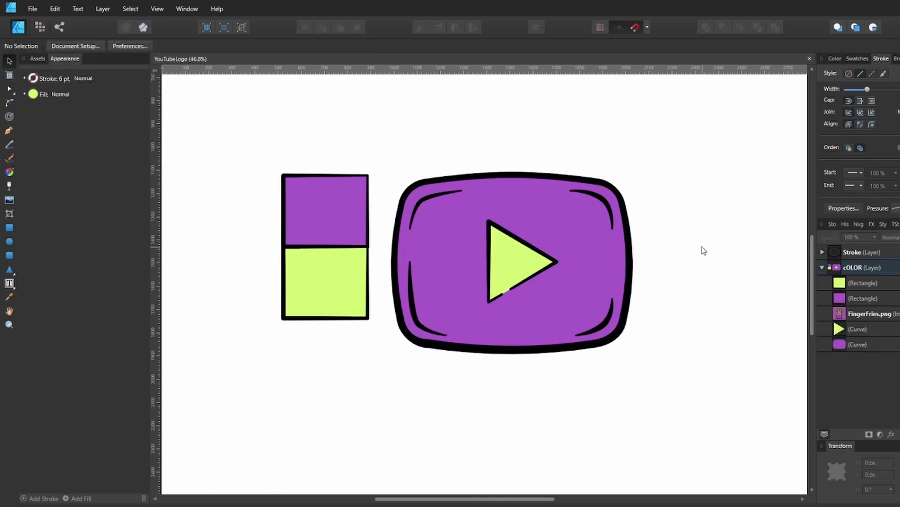
# - Add a new layer between the Stroke and cOLOR layers and name it HighLights
pyautogui.click(822, 268)
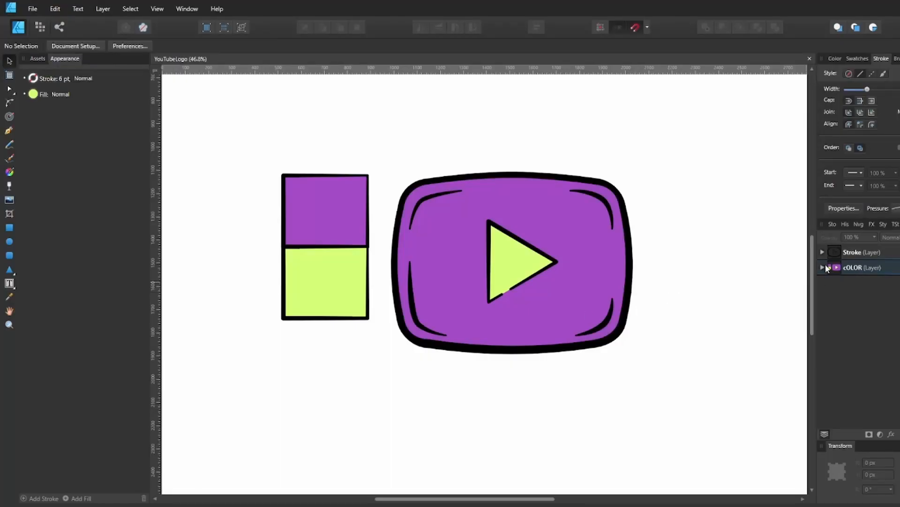
pyautogui.click(835, 267)
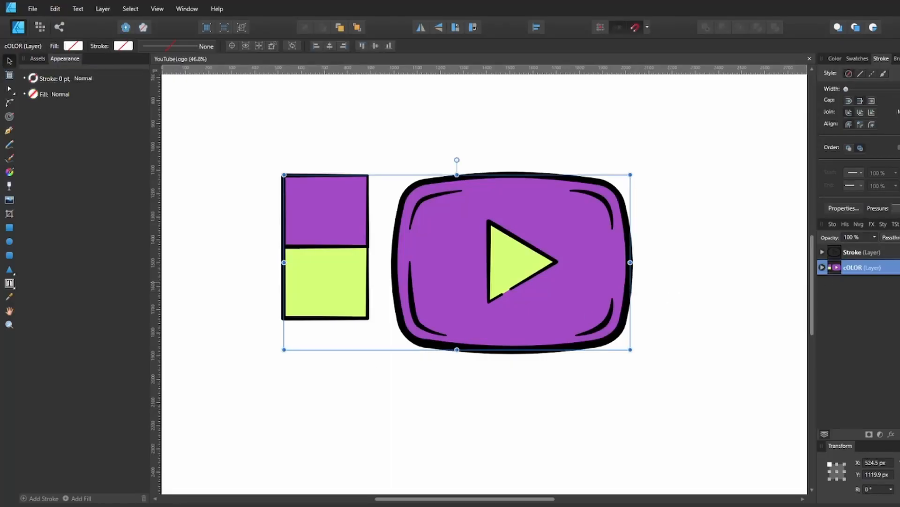
pyautogui.click(898, 434)
pyautogui.doubleClick(854, 268)
pyautogui.write('HighLights')
pyautogui.press('Return')
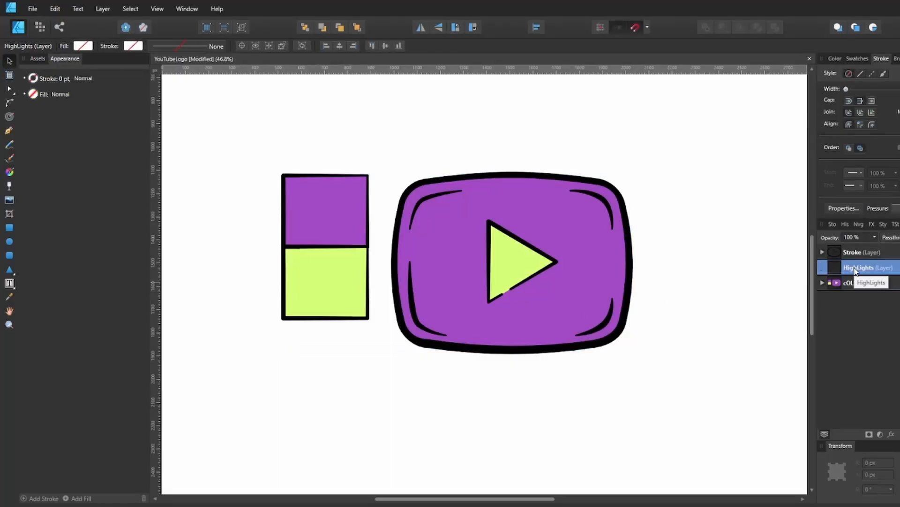
# - Draw a lime-green circle above the swatches at about X 452 px, Y 718 px, and move it into the HighLights layer
pyautogui.click(542, 300)
pyautogui.press('m')
pyautogui.moveTo(307, 108); pyautogui.dragTo(355, 153)
pyautogui.press('v')
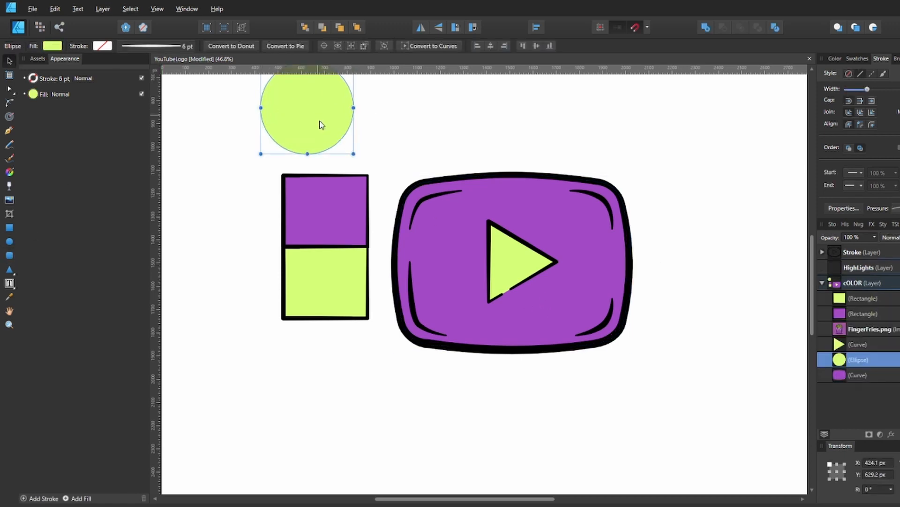
pyautogui.moveTo(321, 125); pyautogui.dragTo(327, 145)
pyautogui.moveTo(859, 359)
pyautogui.mouseDown()
pyautogui.moveTo(863, 262)
pyautogui.moveTo(867, 282)
pyautogui.mouseUp()
pyautogui.click(842, 297)
pyautogui.click(865, 275)
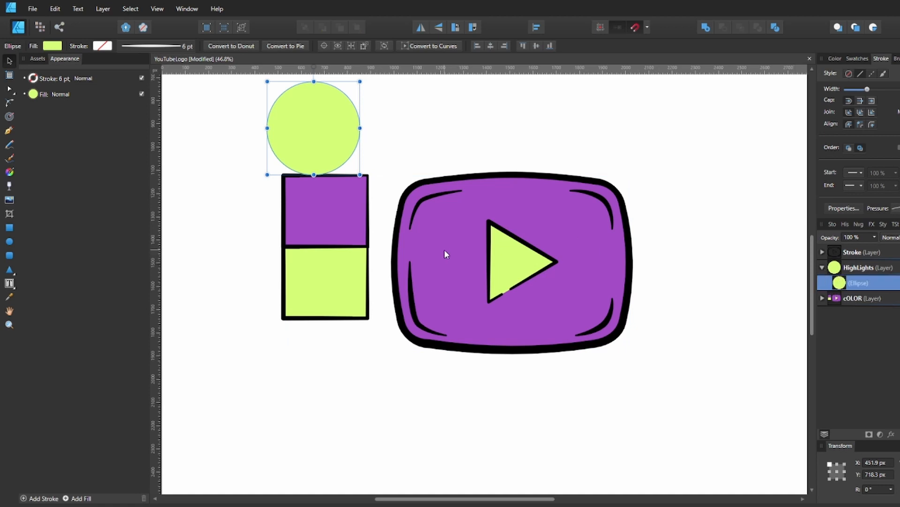
# - Draw a closed Pen shape in the HighLights layer covering the logo's left half, with a zigzag edge through the play triangle
pyautogui.press('p')
pyautogui.click(510, 175)
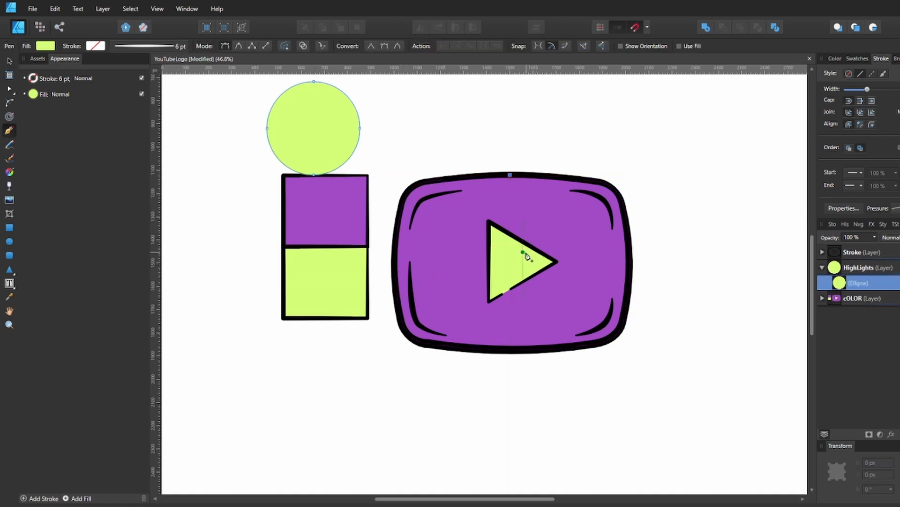
pyautogui.moveTo(523, 253); pyautogui.dragTo(529, 291)
pyautogui.click(407, 334)
pyautogui.click(415, 183)
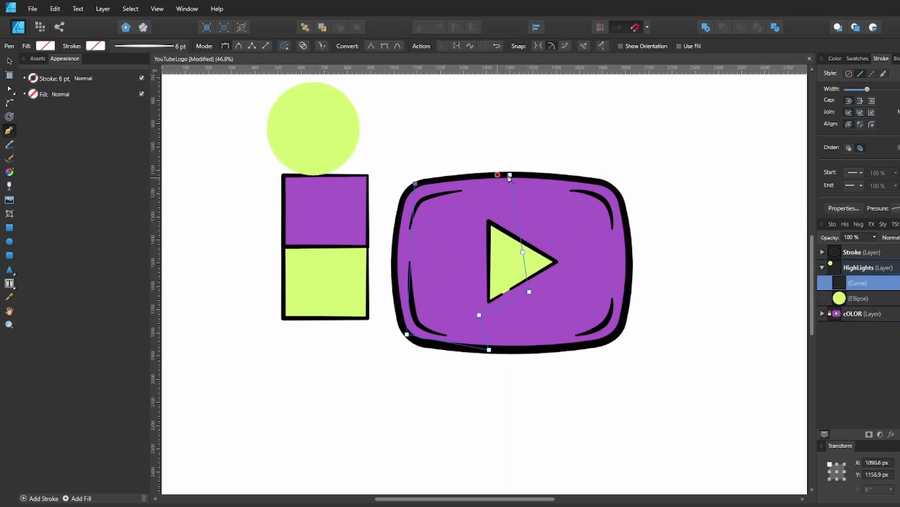
pyautogui.click(510, 175)
# - Reshape the large highlight by adding a bend to its zigzag edge and curving its outer side along the logo's rounded outline
pyautogui.press('a')
pyautogui.moveTo(518, 218); pyautogui.dragTo(524, 211)
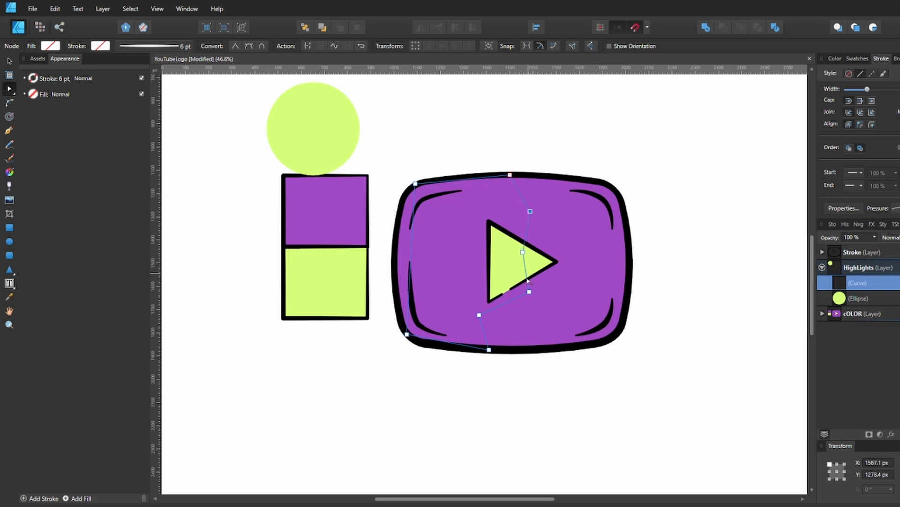
pyautogui.moveTo(530, 291); pyautogui.dragTo(535, 289)
pyautogui.moveTo(411, 237); pyautogui.dragTo(396, 196)
pyautogui.click(401, 321)
# - Fill the large highlight shape with the swatch purple and raise its lightness to a paler purple
pyautogui.click(51, 47)
pyautogui.click(45, 80)
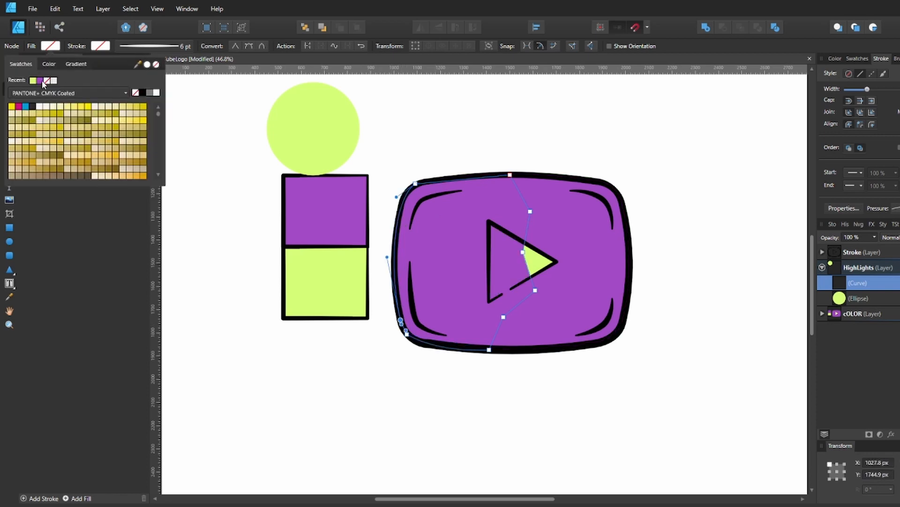
pyautogui.click(48, 64)
pyautogui.click(53, 80)
pyautogui.click(35, 129)
pyautogui.click(46, 82)
pyautogui.click(25, 190)
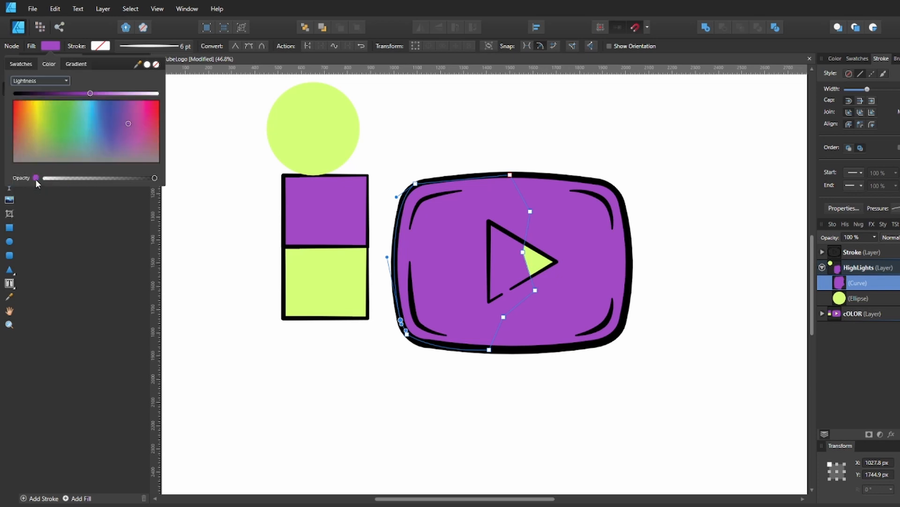
pyautogui.click(108, 93)
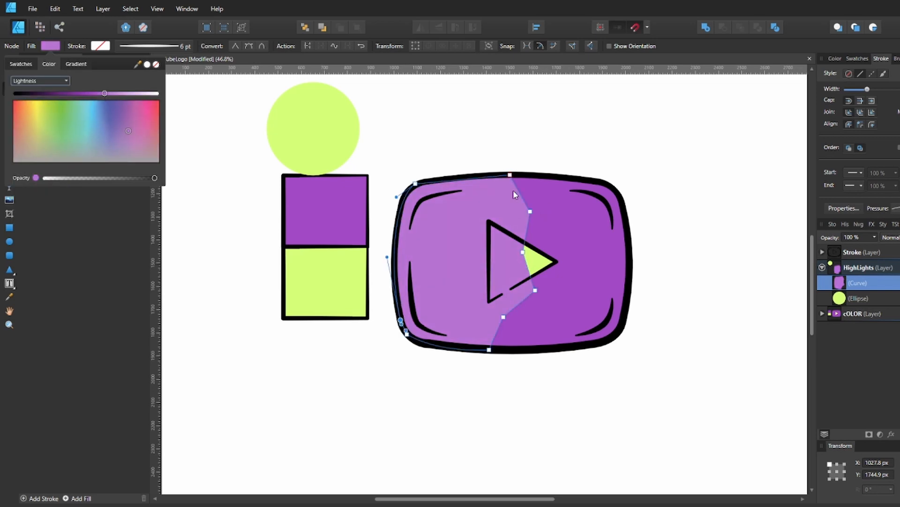
# - Smooth the nodes along the large highlight's zigzag edge into a flowing wave
pyautogui.click(513, 190)
pyautogui.moveTo(489, 192); pyautogui.dragTo(492, 347)
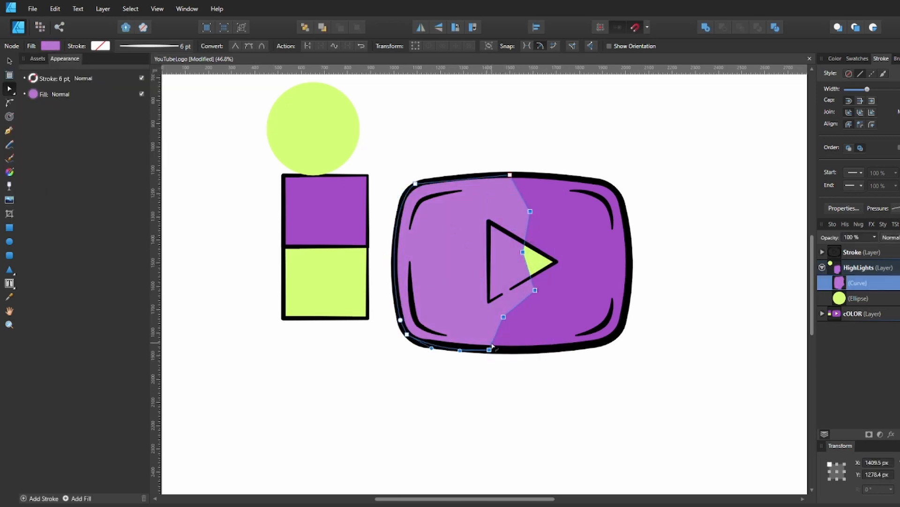
pyautogui.click(249, 46)
pyautogui.press('v')
pyautogui.click(494, 125)
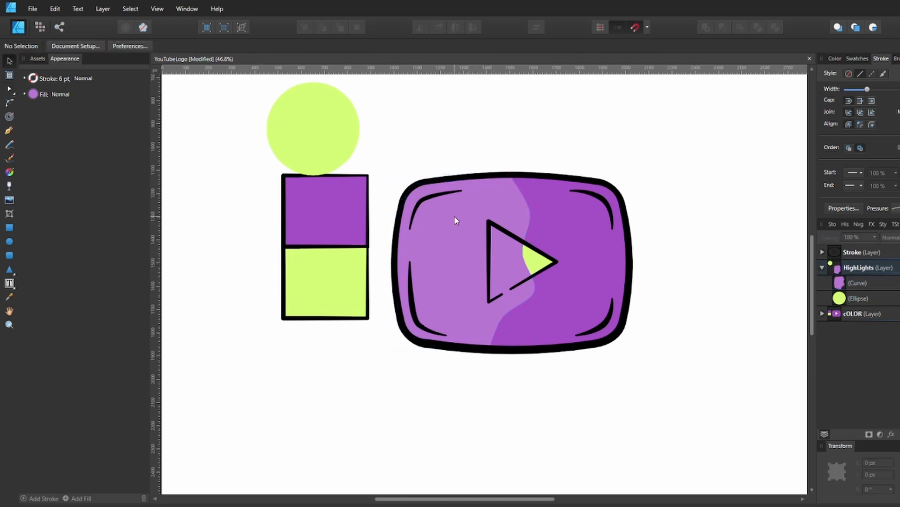
# - Lighten the large highlight's fill to a very pale purple and lower its opacity so the triangle shows through
pyautogui.click(550, 210)
pyautogui.click(51, 46)
pyautogui.moveTo(113, 177); pyautogui.dragTo(74, 178)
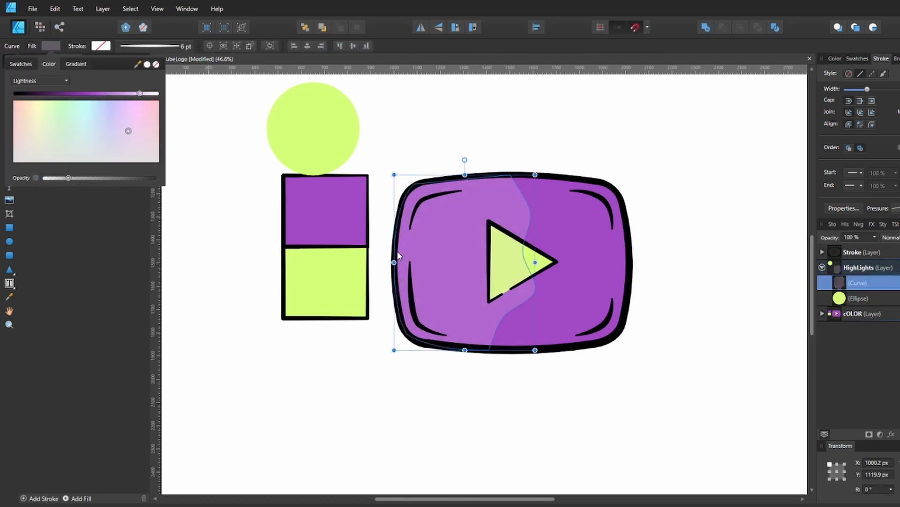
# - Draw a smaller closed Pen shape over the logo's upper-left corner and fill it with the recent pale purple
pyautogui.press('p')
pyautogui.moveTo(394, 272); pyautogui.dragTo(421, 270)
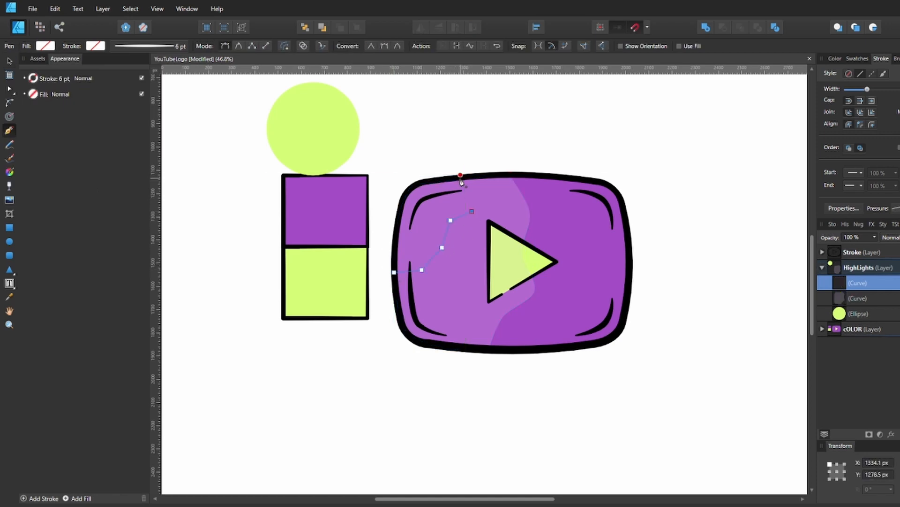
pyautogui.moveTo(404, 199); pyautogui.dragTo(400, 237)
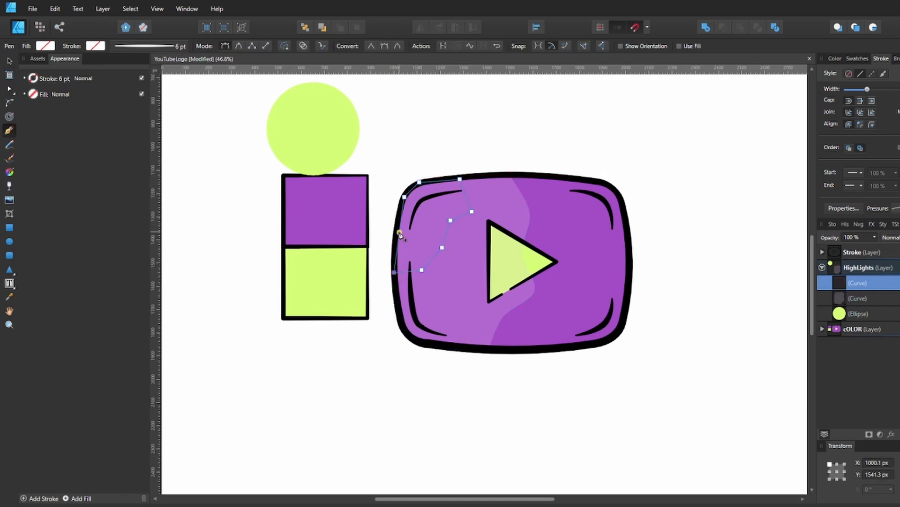
pyautogui.press('a')
pyautogui.click(50, 46)
pyautogui.click(58, 81)
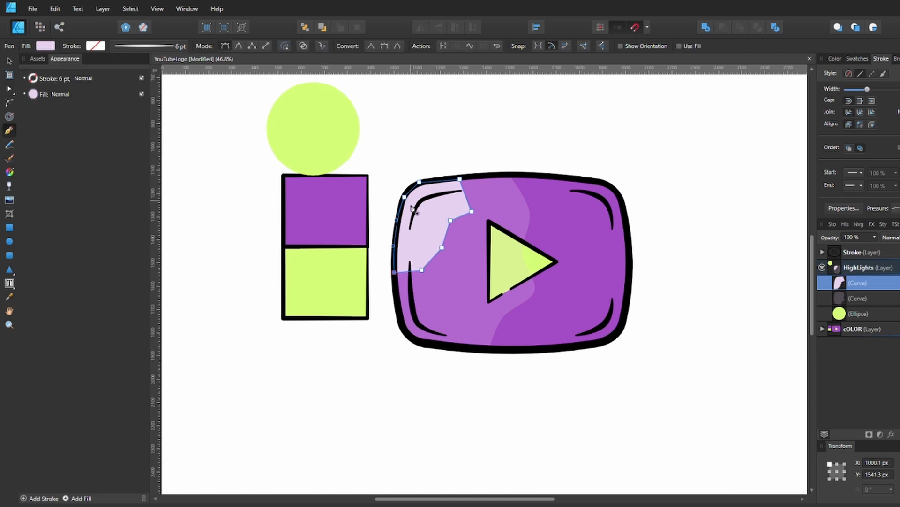
# - Smooth the corner highlight's inner edge, delete its outermost node, and lower the shape's fill opacity
pyautogui.press('Delete')
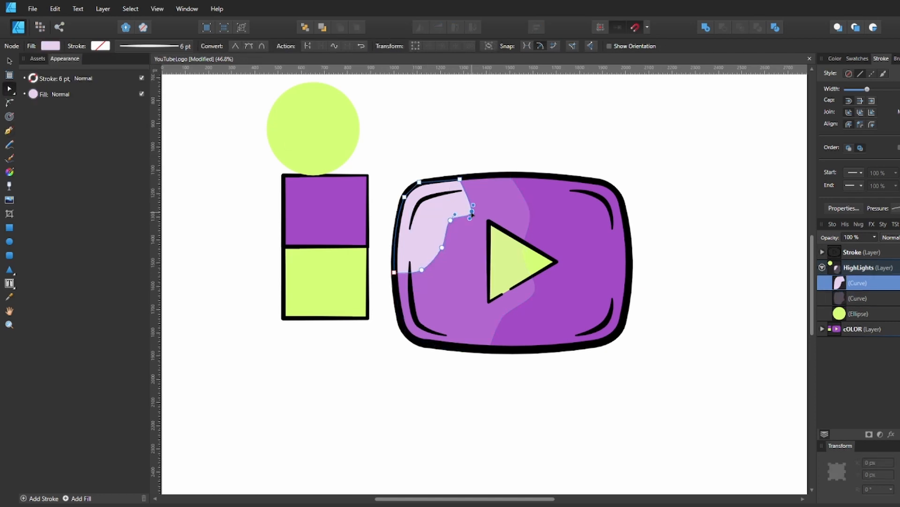
pyautogui.click(51, 45)
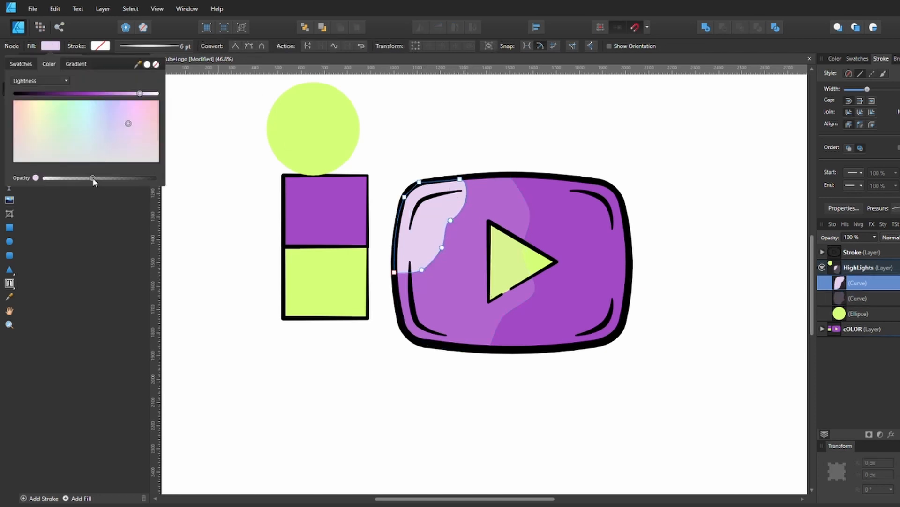
pyautogui.moveTo(155, 177); pyautogui.dragTo(81, 178)
pyautogui.click(371, 350)
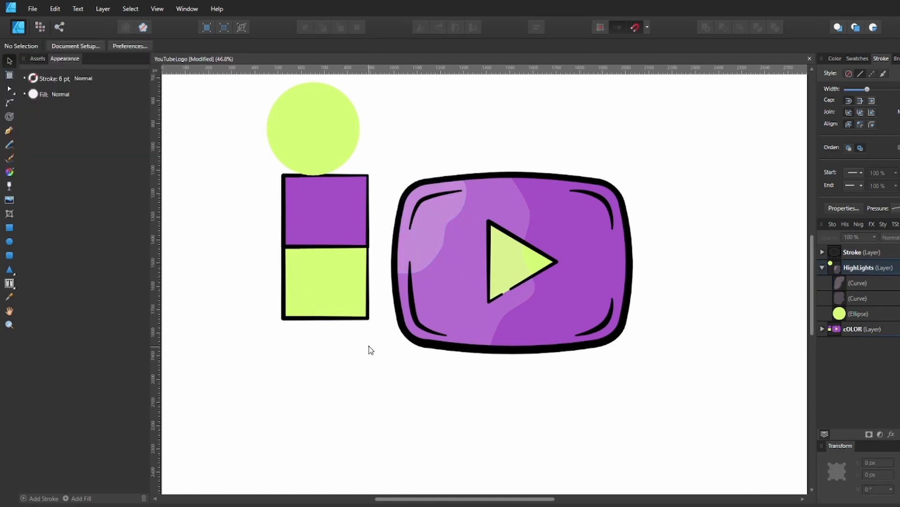
# - Move the upper node on the corner highlight's inner edge outward to about X 1305 px, Y 1283 px for a rounder bulge
pyautogui.doubleClick(451, 225)
pyautogui.moveTo(452, 222); pyautogui.dragTo(460, 212)
pyautogui.press('Escape')
pyautogui.click(444, 227)
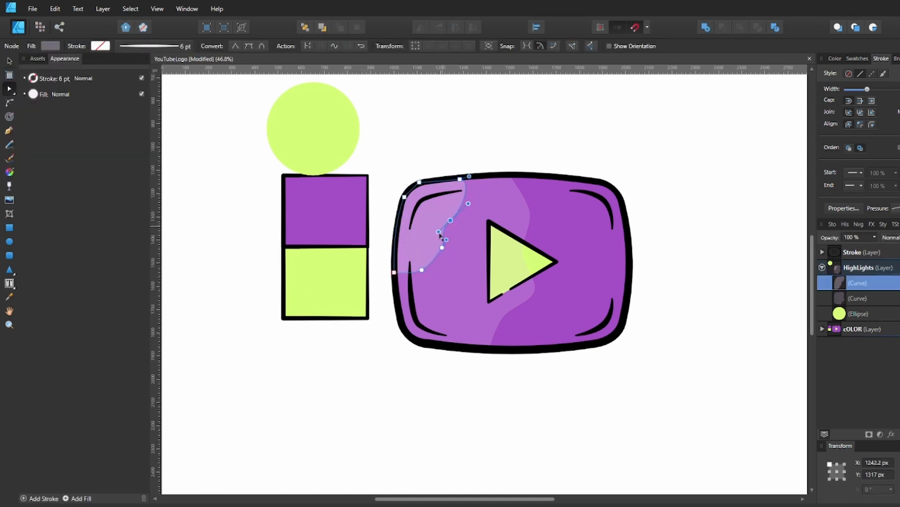
pyautogui.moveTo(450, 220); pyautogui.dragTo(465, 212)
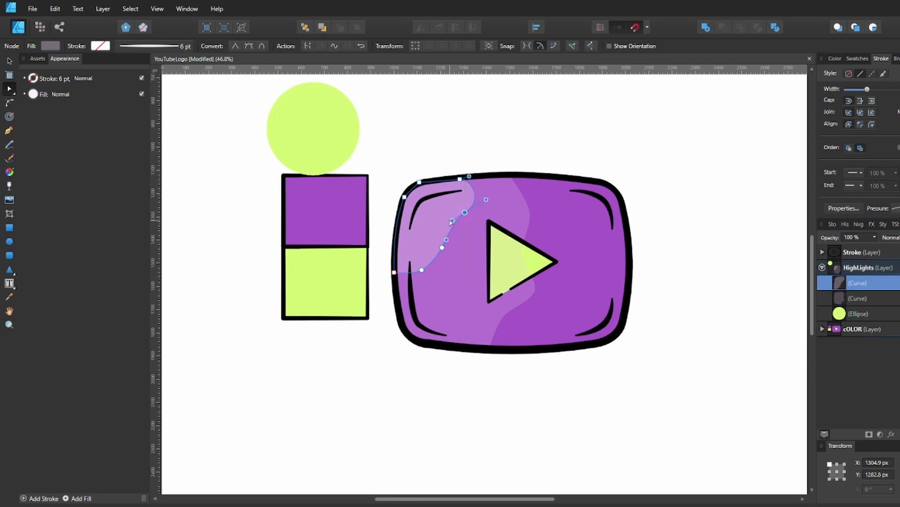
pyautogui.click(648, 146)
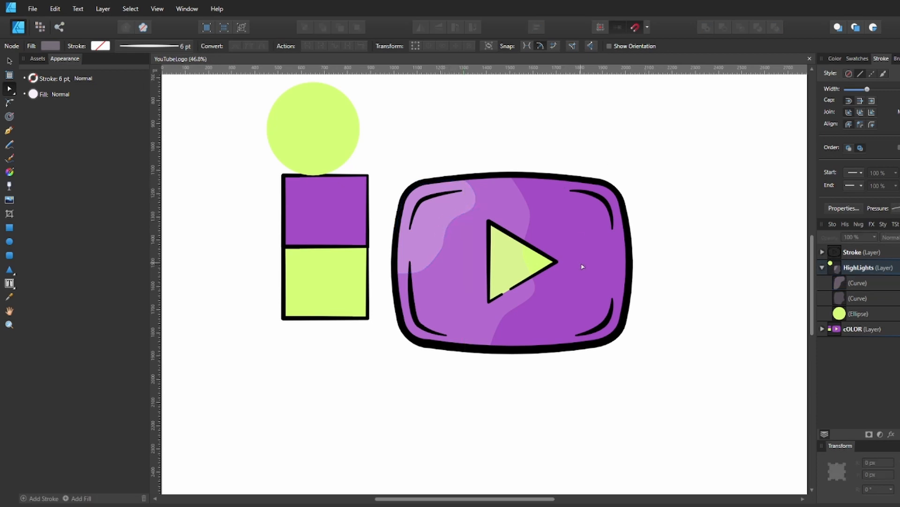
# - Lower the large highlight's fill opacity further for a subtler tint over the logo's left half
pyautogui.click(494, 266)
pyautogui.click(49, 46)
pyautogui.moveTo(67, 178); pyautogui.dragTo(56, 180)
pyautogui.click(287, 351)
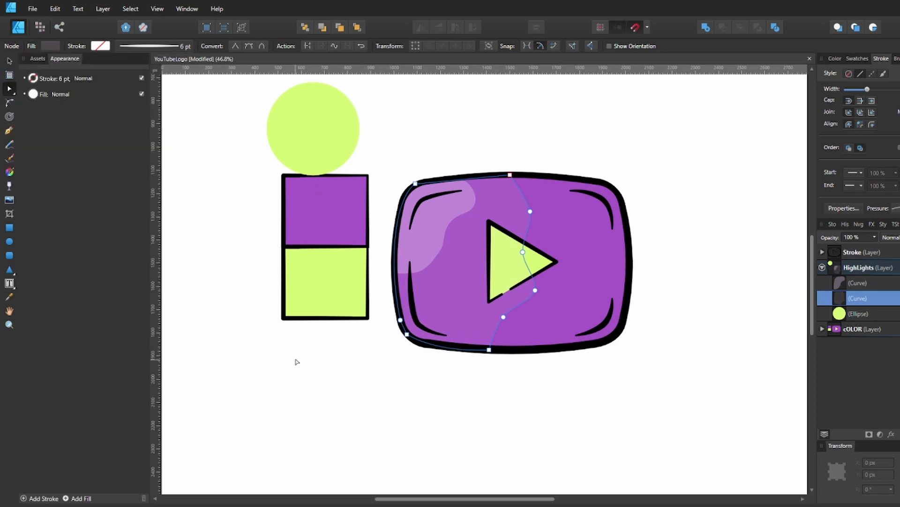
# - Draw a tilted ellipse over the logo's upper-left corner highlight and make its pale purple fill more opaque
pyautogui.click(292, 368)
pyautogui.click(8, 243)
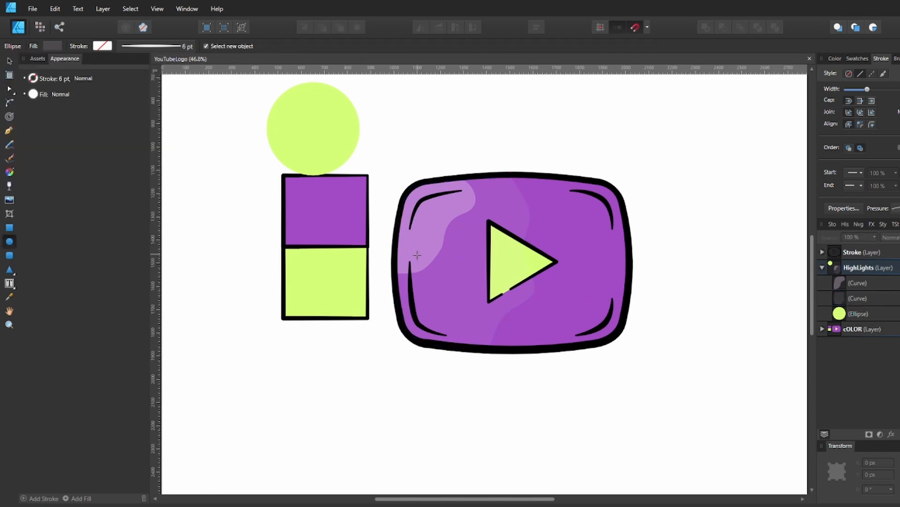
pyautogui.moveTo(417, 260)
pyautogui.mouseDown()
pyautogui.moveTo(451, 197)
pyautogui.moveTo(468, 190)
pyautogui.moveTo(552, 285)
pyautogui.moveTo(530, 200)
pyautogui.mouseUp()
pyautogui.click(50, 46)
pyautogui.moveTo(104, 179); pyautogui.dragTo(121, 178)
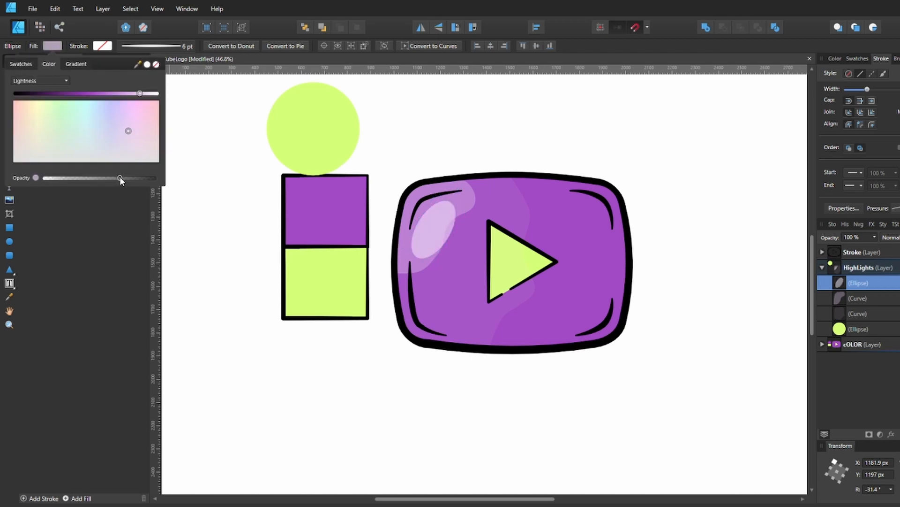
# - Fit the tilted ellipse closer into the upper-left corner and add a small round companion spot below it
pyautogui.click(434, 233)
pyautogui.moveTo(434, 233); pyautogui.dragTo(428, 220)
pyautogui.moveTo(444, 186); pyautogui.dragTo(417, 225)
pyautogui.click(463, 172)
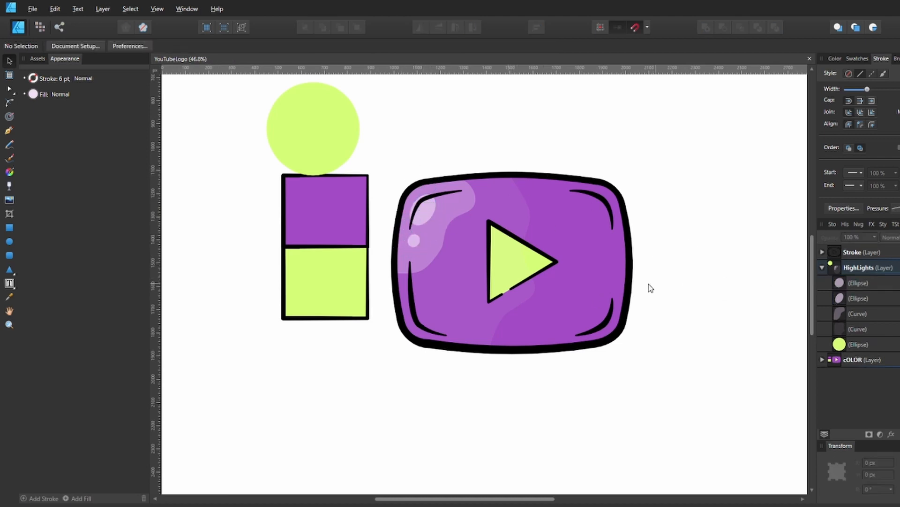
# - Draw a narrow ellipse near the logo's right edge, tilt it slightly, and lower its fill opacity to a faint tint
pyautogui.click(9, 241)
pyautogui.moveTo(598, 247)
pyautogui.mouseDown()
pyautogui.moveTo(604, 284)
pyautogui.moveTo(612, 286)
pyautogui.mouseUp()
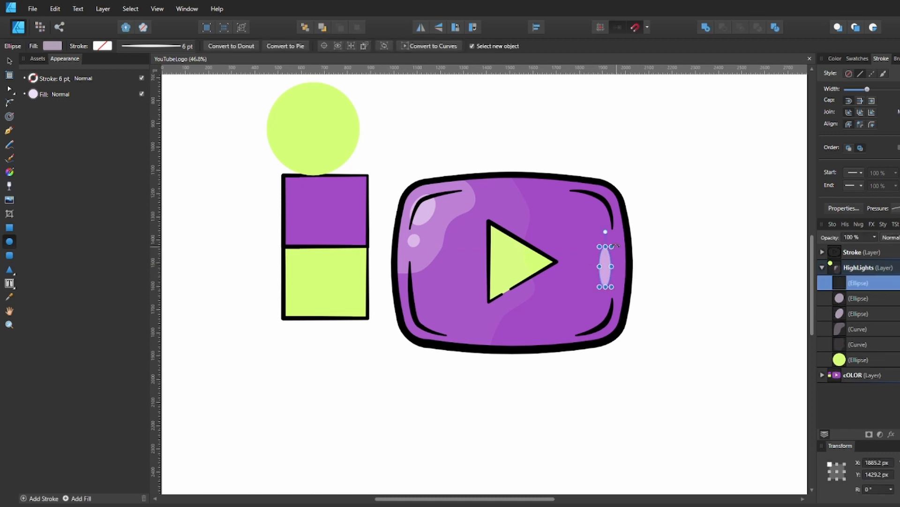
pyautogui.moveTo(605, 231); pyautogui.dragTo(615, 233)
pyautogui.click(52, 46)
pyautogui.click(58, 177)
pyautogui.click(247, 363)
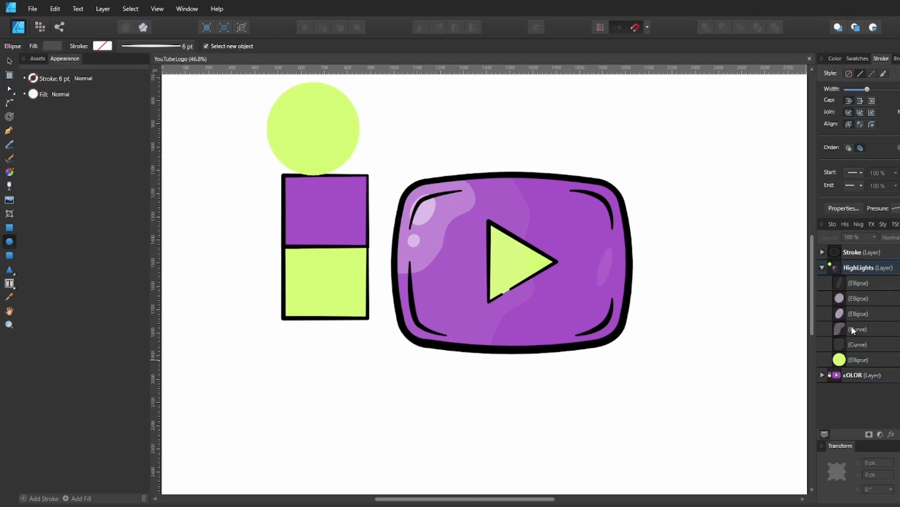
# - Move the faint narrow ellipse to the logo's lower part, right of center, and tilt it further to the right
pyautogui.press('v')
pyautogui.moveTo(605, 267); pyautogui.dragTo(543, 313)
pyautogui.moveTo(549, 281); pyautogui.dragTo(566, 291)
pyautogui.moveTo(541, 318); pyautogui.dragTo(551, 327)
pyautogui.click(569, 389)
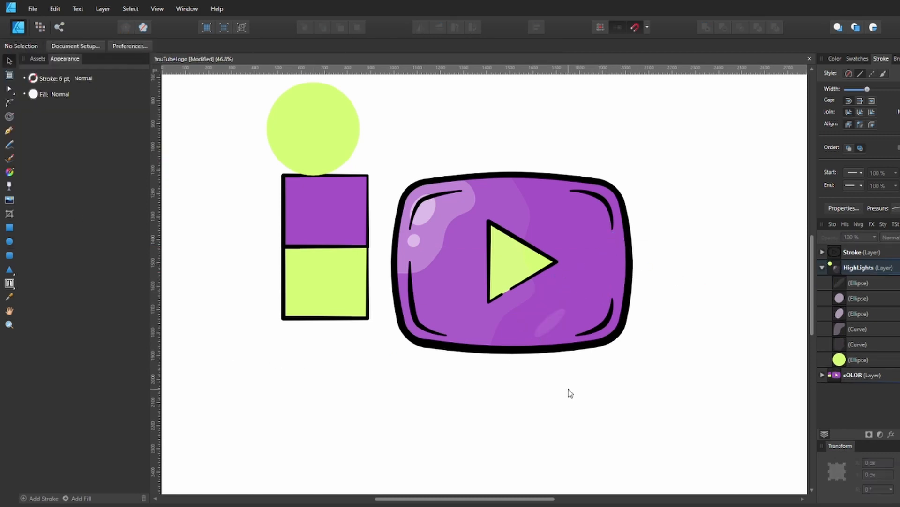
# - Draw a short Pen line inside the play triangle's upper edge and give it a near-white tint of the sampled lime green as stroke color
pyautogui.click(822, 268)
pyautogui.press('p')
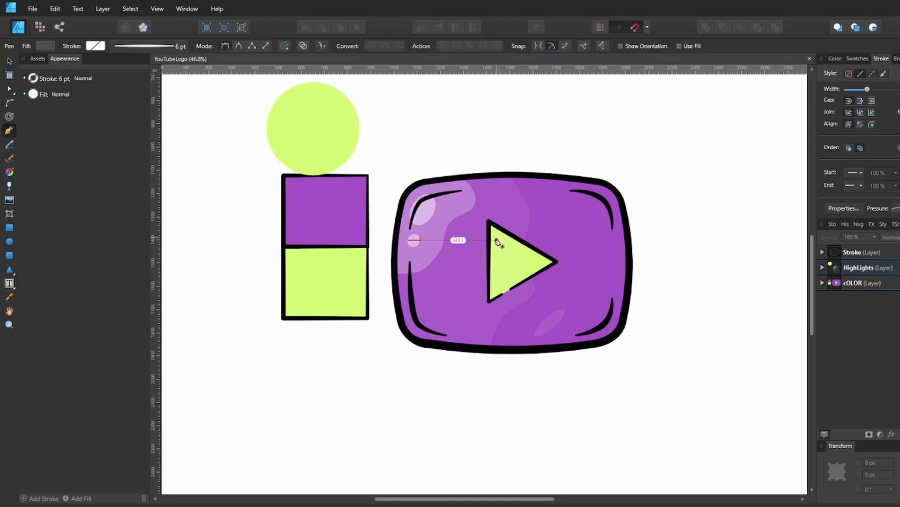
pyautogui.click(528, 262)
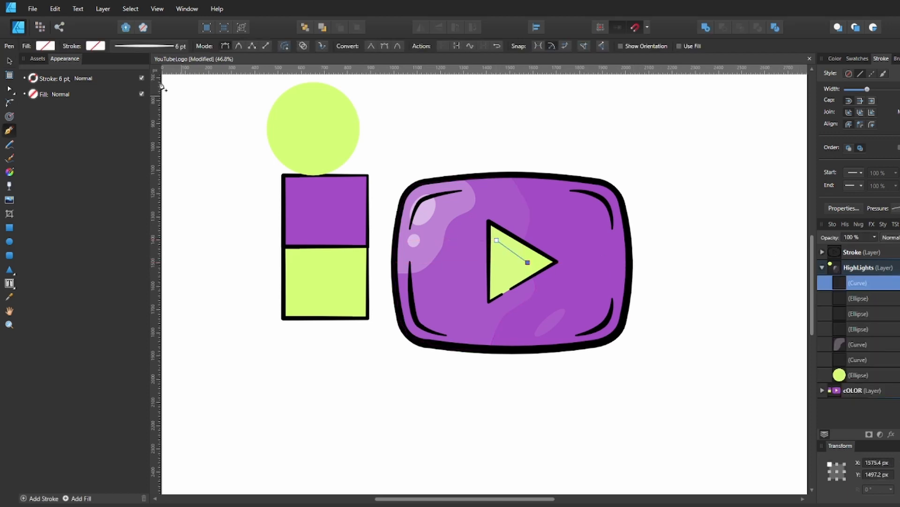
pyautogui.click(95, 46)
pyautogui.moveTo(146, 65); pyautogui.dragTo(291, 140)
pyautogui.click(59, 63)
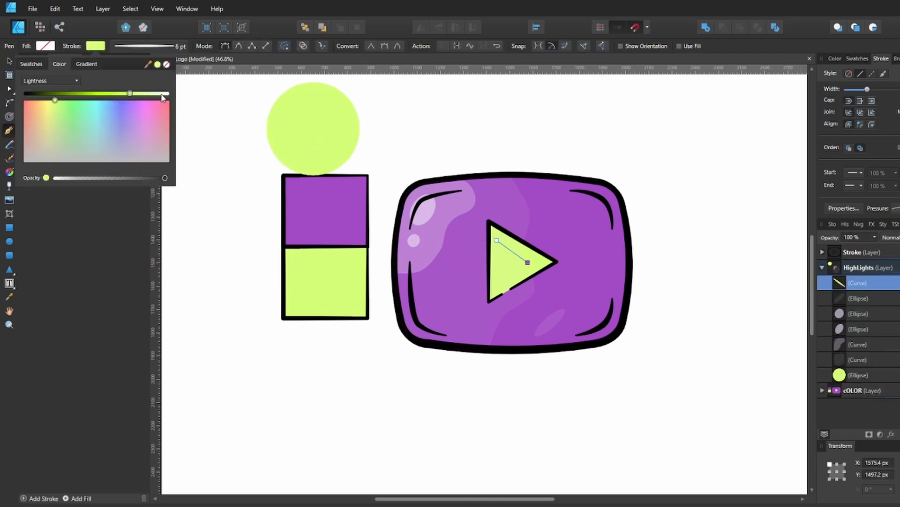
pyautogui.click(162, 94)
# - Set the stroke width of the triangle's highlight line to 10 pt
pyautogui.click(173, 49)
pyautogui.click(188, 82)
pyautogui.write('10')
pyautogui.press('Return')
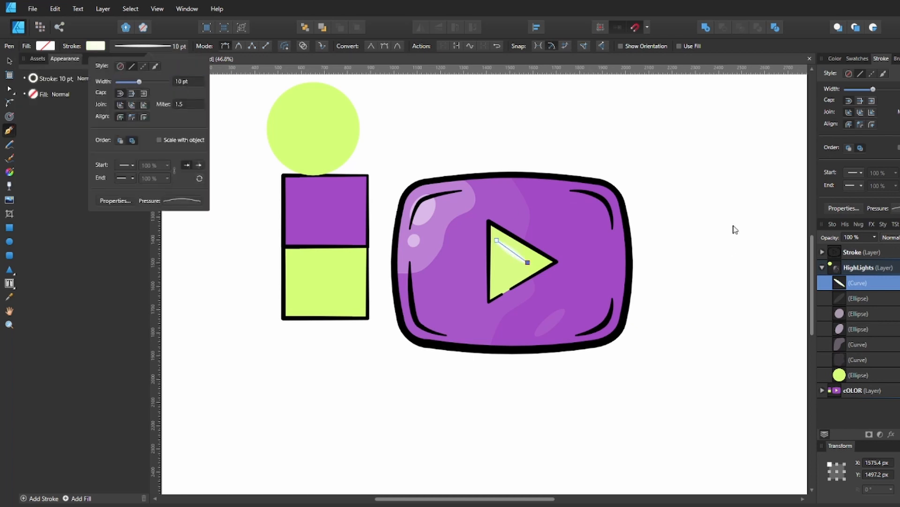
pyautogui.click(895, 208)
pyautogui.click(829, 273)
pyautogui.press('v')
pyautogui.click(706, 262)
pyautogui.click(517, 251)
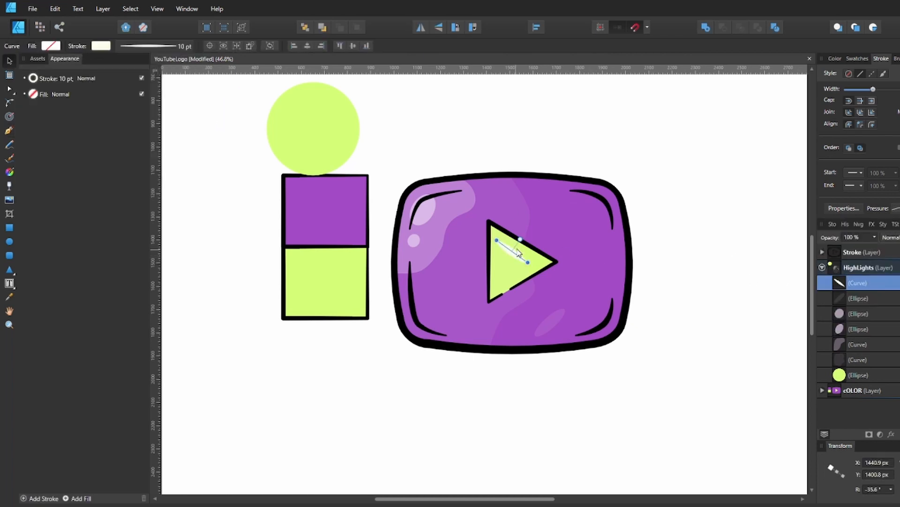
# - Shorten and reposition the highlight line into a small glint near the triangle's upper edge, and save the document
pyautogui.moveTo(495, 236); pyautogui.dragTo(515, 207)
pyautogui.press('p')
pyautogui.press('v')
pyautogui.moveTo(514, 253); pyautogui.dragTo(563, 290)
pyautogui.click(659, 253)
pyautogui.click(501, 253)
pyautogui.click(526, 266)
pyautogui.click(502, 252)
pyautogui.click(525, 255)
pyautogui.click(501, 253)
pyautogui.moveTo(501, 260); pyautogui.dragTo(514, 247)
pyautogui.click(669, 265)
pyautogui.hotkey('ctrl', 's')
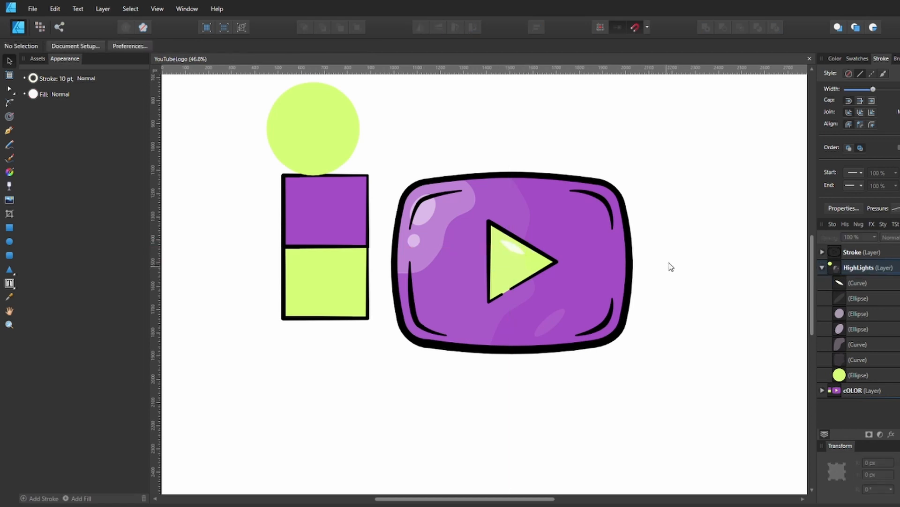
# - Add a new layer named Shadows directly above the cOLOR layer and save the document
pyautogui.click(822, 267)
pyautogui.click(854, 282)
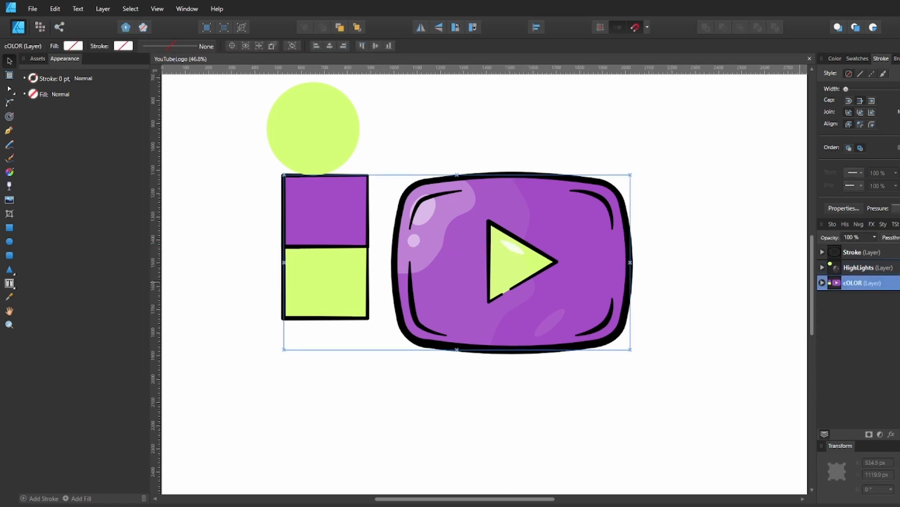
pyautogui.hotkey('ctrl', 'shift', 'n')
pyautogui.doubleClick(855, 283)
pyautogui.write('Shadoes')
pyautogui.press('Return')
pyautogui.doubleClick(855, 283)
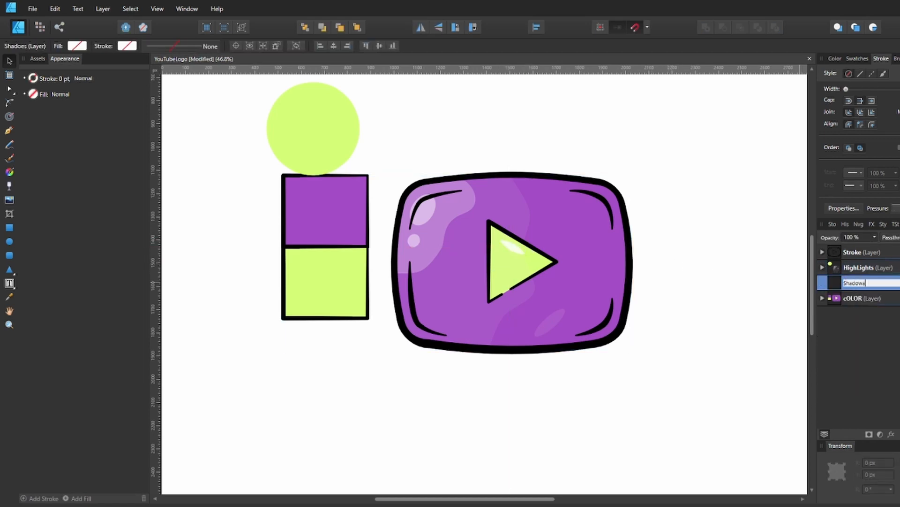
pyautogui.press('Return')
pyautogui.click(742, 293)
pyautogui.hotkey('ctrl', 's')
pyautogui.click(834, 280)
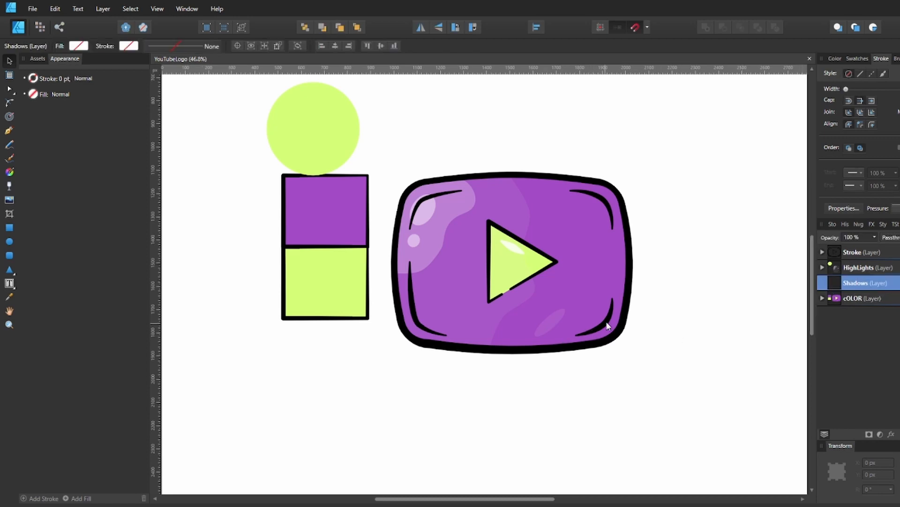
# - Draw a closed Pen shape without stroke along the logo's right side and bow its inner edge to the right
pyautogui.press('p')
pyautogui.click(502, 350)
pyautogui.click(604, 342)
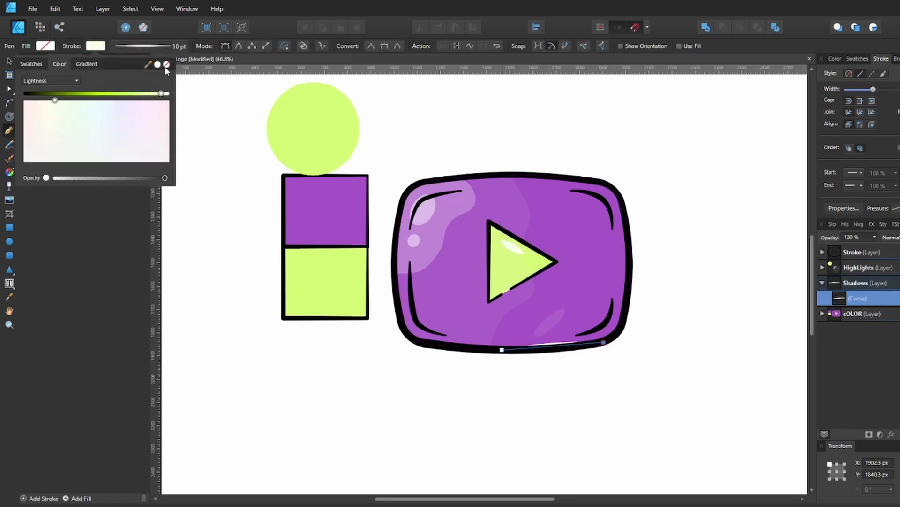
pyautogui.moveTo(618, 327); pyautogui.dragTo(625, 308)
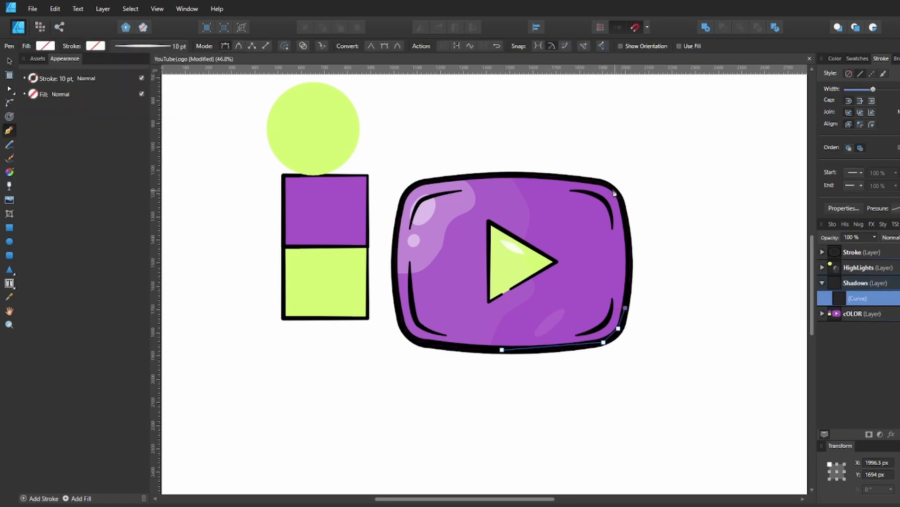
pyautogui.click(566, 179)
pyautogui.click(502, 349)
pyautogui.press('a')
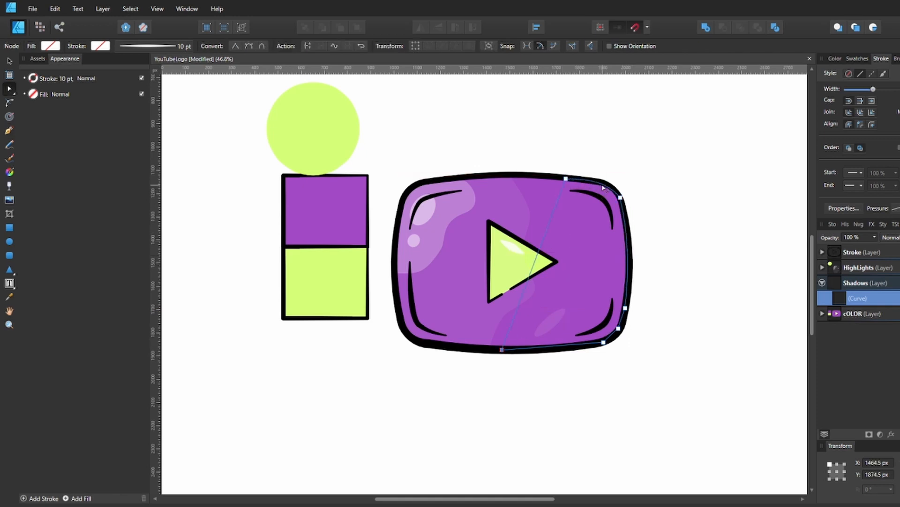
pyautogui.moveTo(582, 266); pyautogui.dragTo(585, 267)
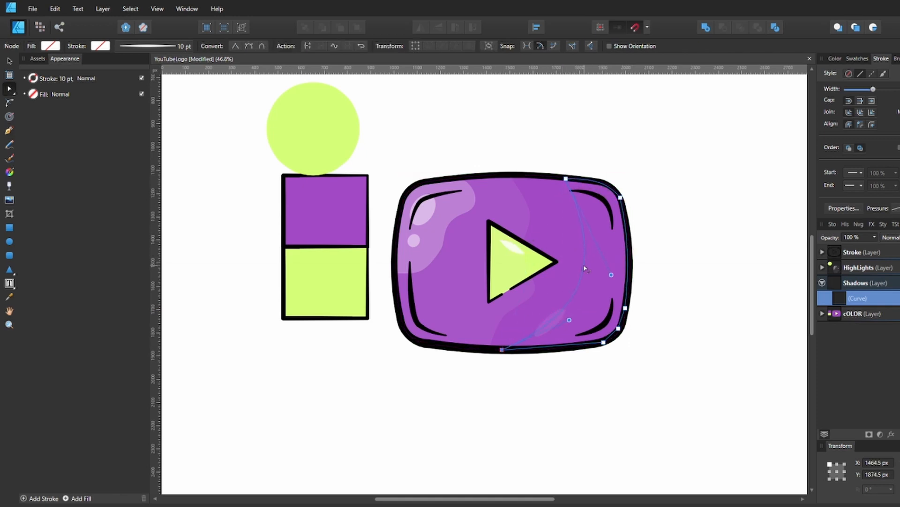
# - Fill the right-side shape with the logo's purple darkened to K 90 in CMYK, and lower the fill opacity strongly
pyautogui.click(55, 45)
pyautogui.click(63, 80)
pyautogui.click(60, 51)
pyautogui.click(56, 45)
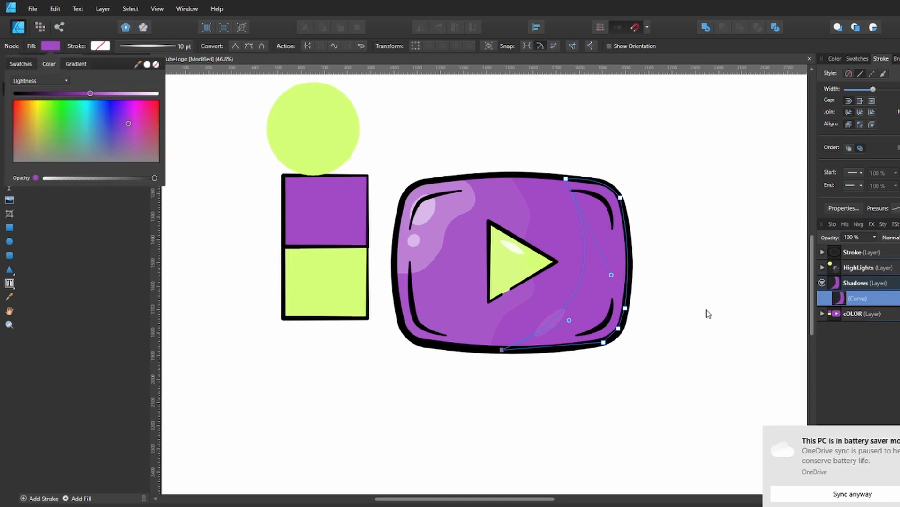
pyautogui.click(61, 81)
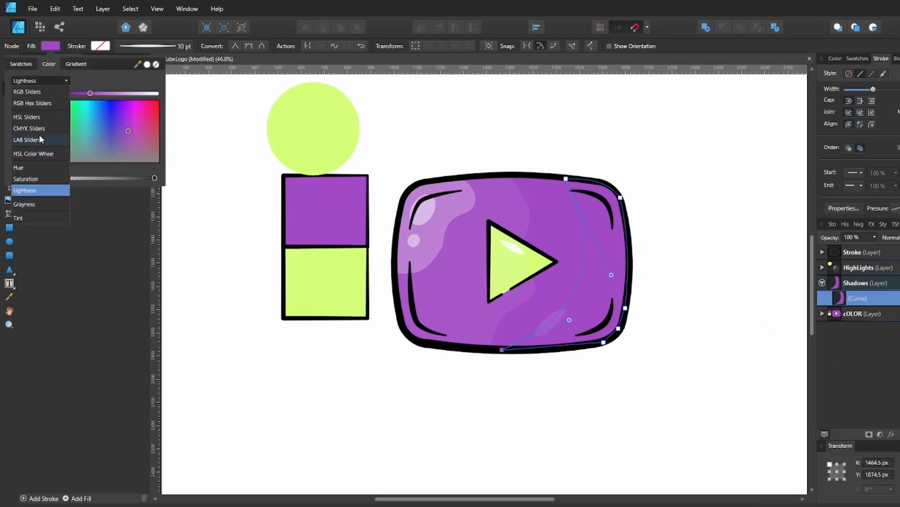
pyautogui.click(39, 129)
pyautogui.click(145, 131)
pyautogui.write('90')
pyautogui.moveTo(154, 178); pyautogui.dragTo(66, 177)
pyautogui.click(709, 257)
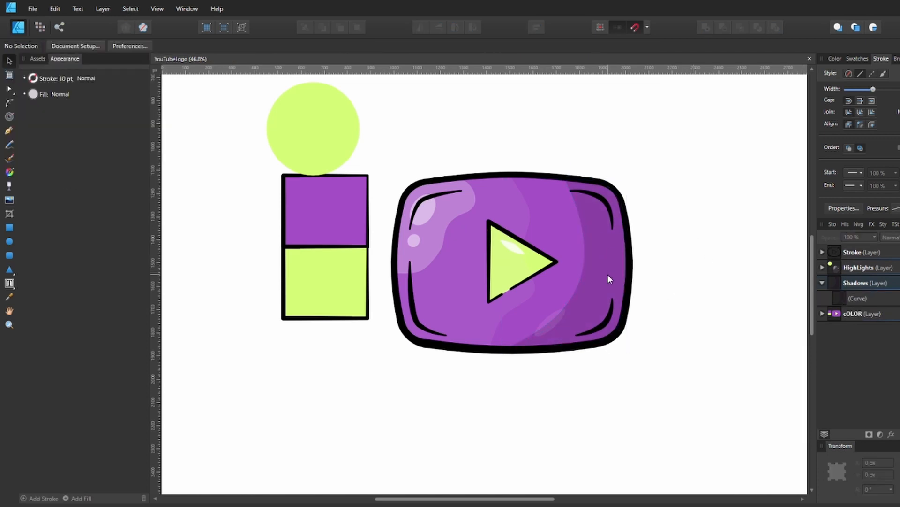
# - Draw a curved Pen line inside the right-side shadow with the dark purple as stroke color and a 15 pt width
pyautogui.press('p')
pyautogui.click(565, 334)
pyautogui.click(609, 252)
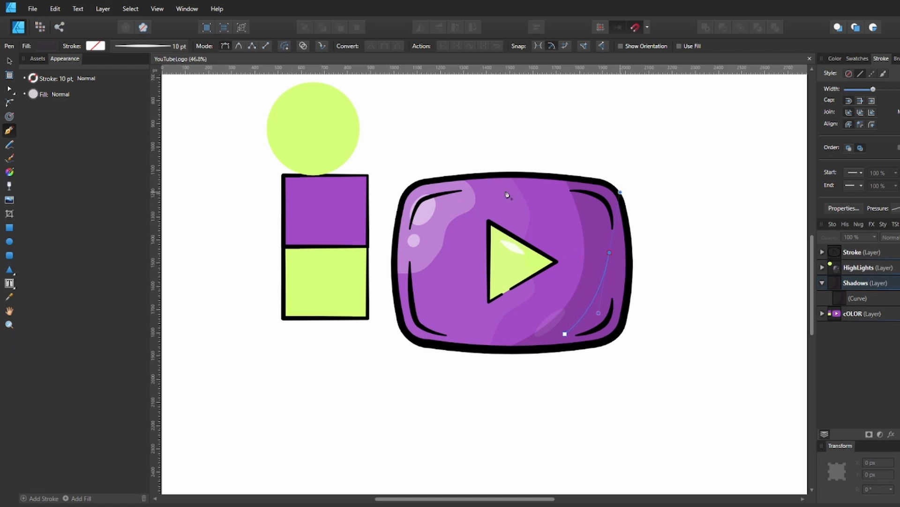
pyautogui.click(96, 46)
pyautogui.click(45, 81)
pyautogui.click(145, 46)
pyautogui.click(193, 82)
pyautogui.write('15')
pyautogui.press('Return')
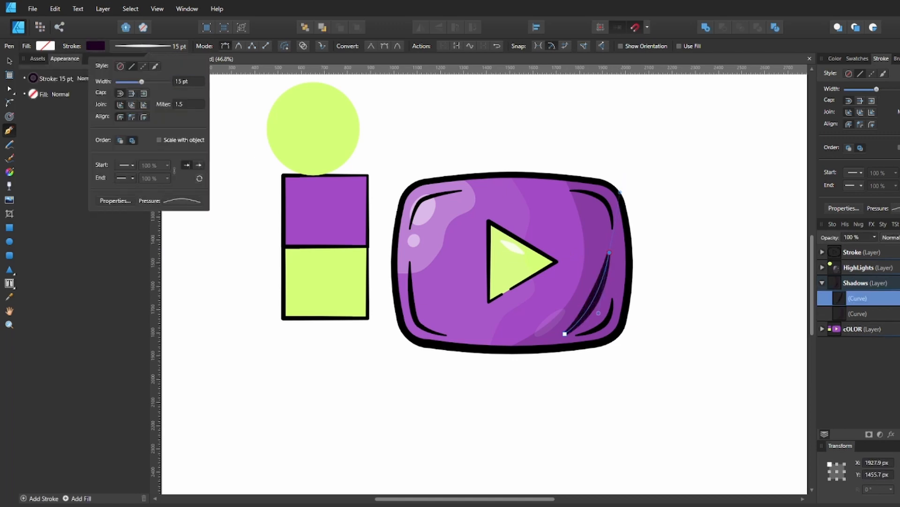
# - Lower the curved shadow line's stroke opacity and move the large shadow shape above it in the Shadows layer
pyautogui.click(91, 45)
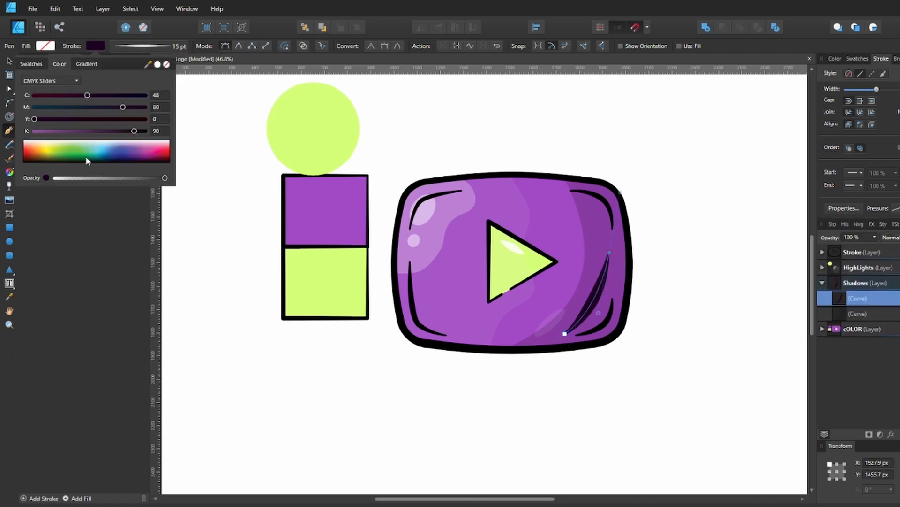
pyautogui.moveTo(86, 178); pyautogui.dragTo(75, 178)
pyautogui.click(838, 299)
pyautogui.moveTo(841, 313); pyautogui.dragTo(845, 292)
pyautogui.press('v')
pyautogui.click(698, 311)
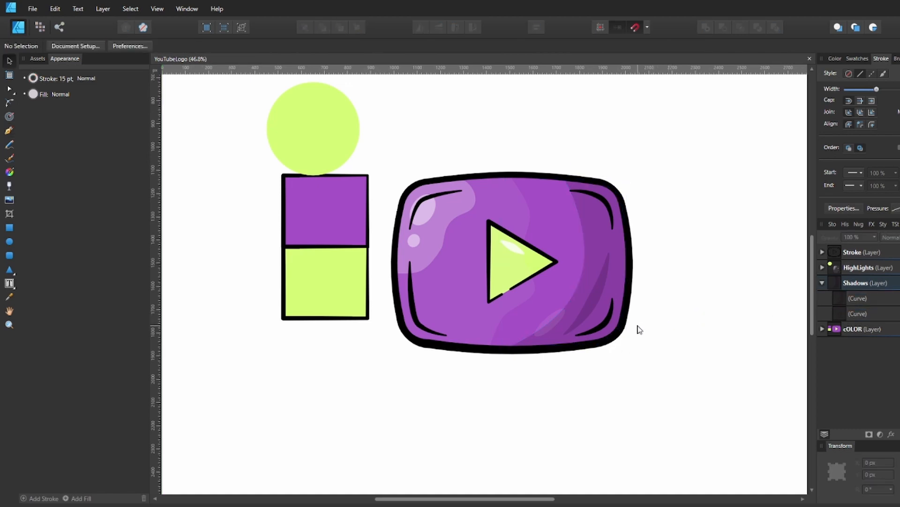
# - Raise the large right-side shadow's fill opacity for a darker shade
pyautogui.click(592, 266)
pyautogui.click(46, 45)
pyautogui.click(86, 178)
pyautogui.click(284, 401)
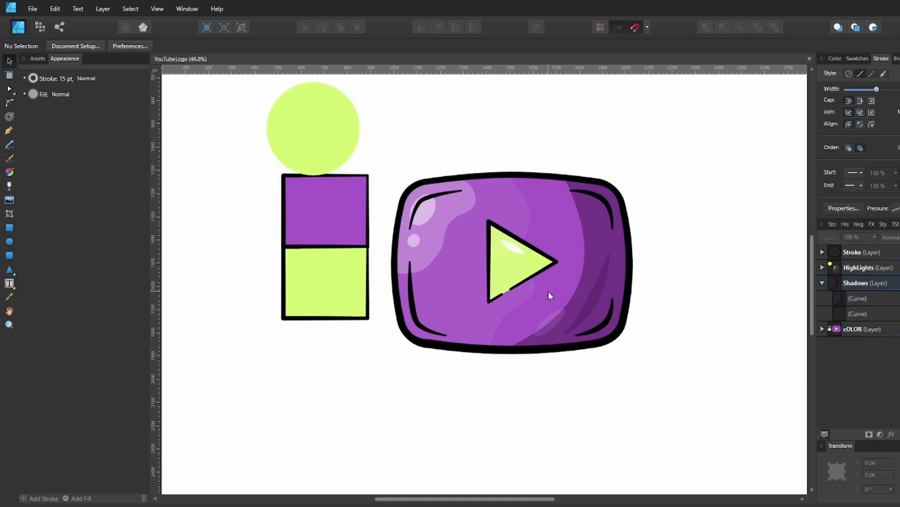
# - Copy the lime play triangle from the cOLOR layer into the Shadows layer
pyautogui.click(820, 329)
pyautogui.click(835, 388)
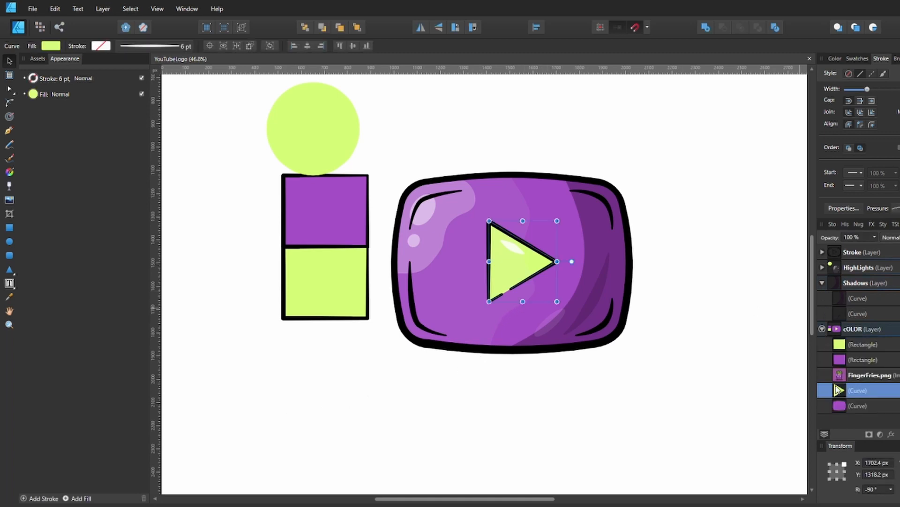
pyautogui.click(821, 328)
pyautogui.click(838, 315)
pyautogui.hotkey('ctrl', 'v')
# - Fill the copied triangle with the recent dark purple (C 48, M 80, Y 0, K 90) at roughly half opacity
pyautogui.click(51, 46)
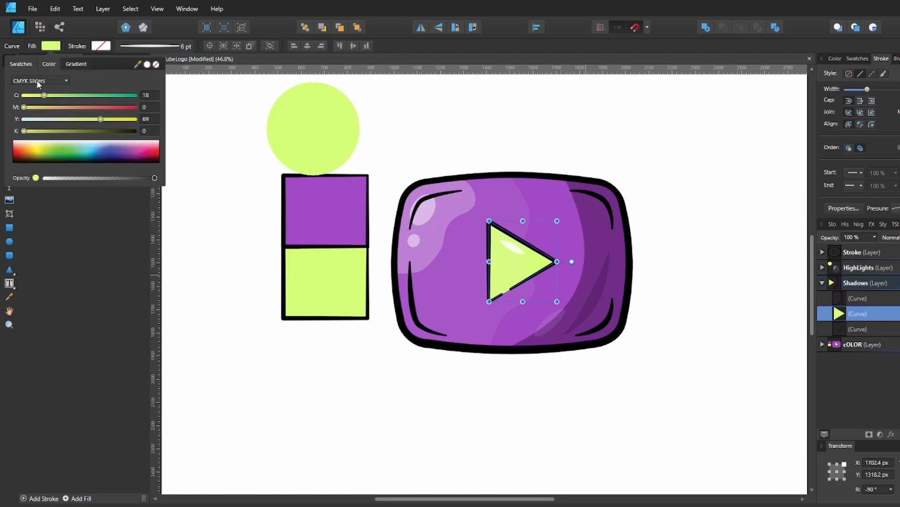
pyautogui.click(21, 64)
pyautogui.click(38, 80)
pyautogui.click(49, 64)
pyautogui.click(95, 179)
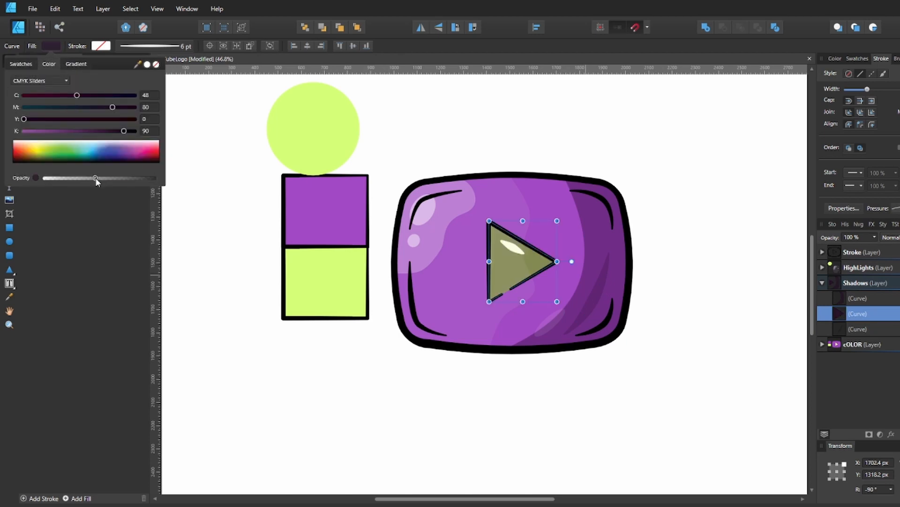
# - Enlarge the dark triangle slightly and move it into the cOLOR layer between the lime triangle and the purple body
pyautogui.moveTo(526, 225); pyautogui.dragTo(562, 215)
pyautogui.hotkey('ctrl', 'z')
pyautogui.click(557, 220)
pyautogui.hotkey('ctrl', 'x')
pyautogui.click(820, 328)
pyautogui.click(836, 403)
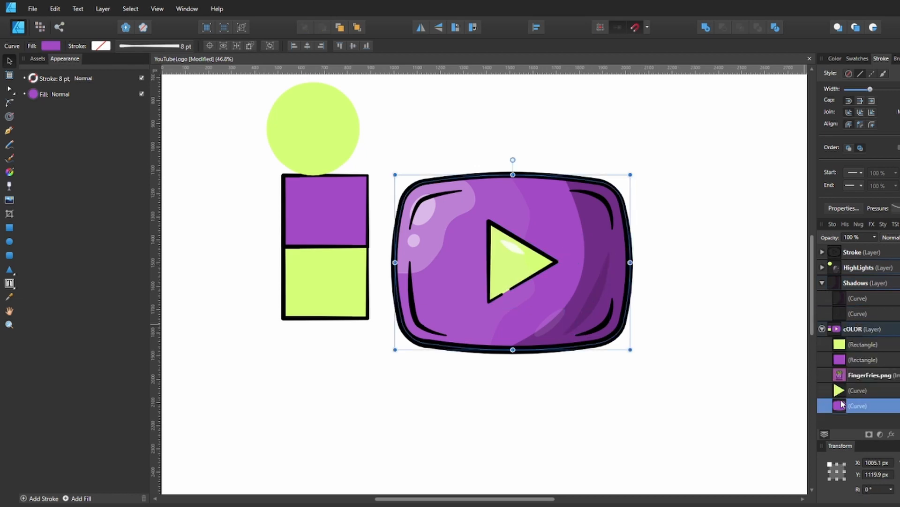
pyautogui.hotkey('ctrl', 'v')
# - Nudge the dark triangle rightward behind the lime triangle to about X 1739 px, Y 1296 px at its upper-right corner
pyautogui.hotkey('shift', 'Right')
pyautogui.press('Up')
pyautogui.press('Right')
pyautogui.press('Right')
pyautogui.press('Right')
pyautogui.press('Right')
pyautogui.press('Down')
pyautogui.press('Down')
pyautogui.press('Right')
pyautogui.press('Right')
pyautogui.press('Right')
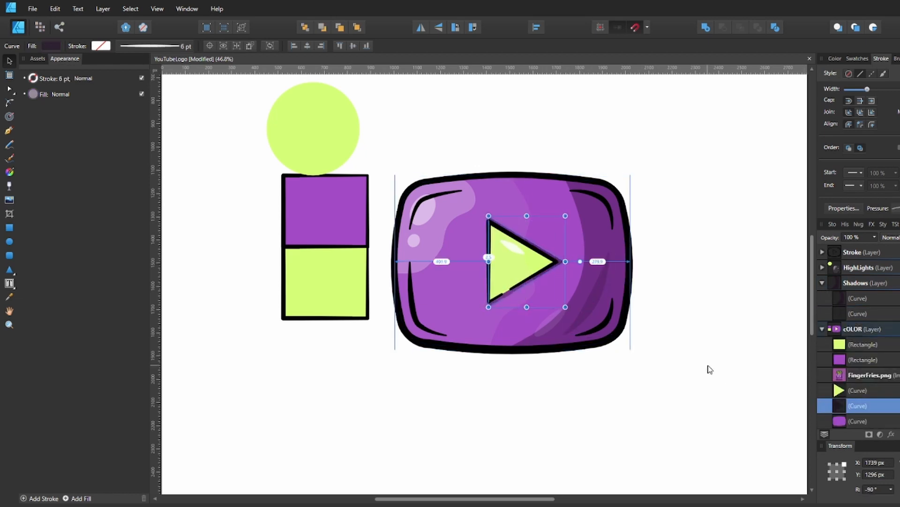
pyautogui.click(671, 329)
# - Select the dark triangle's two left corner nodes and shift them outward to X 1387 px
pyautogui.click(837, 404)
pyautogui.press('c')
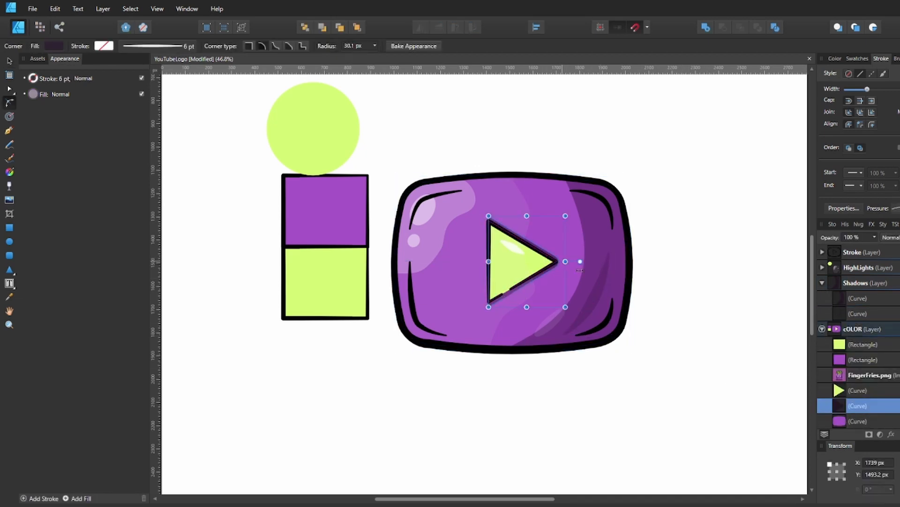
pyautogui.press('a')
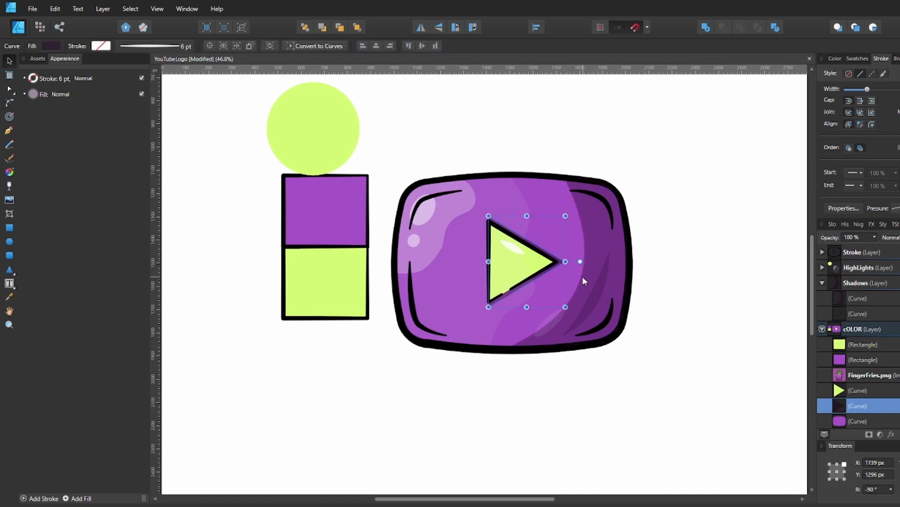
pyautogui.moveTo(475, 199); pyautogui.dragTo(496, 310)
pyautogui.hotkey('shift', 'Left')
pyautogui.hotkey('shift', 'Left')
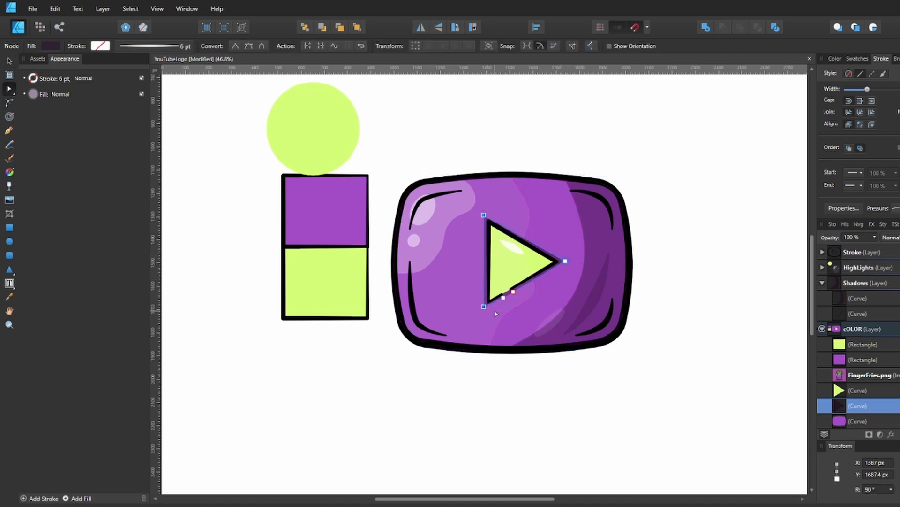
# - Stretch the dark triangle slightly taller than the lime triangle and round its two left corners with a radius of about 5.1 px
pyautogui.press('v')
pyautogui.moveTo(524, 215); pyautogui.dragTo(524, 212)
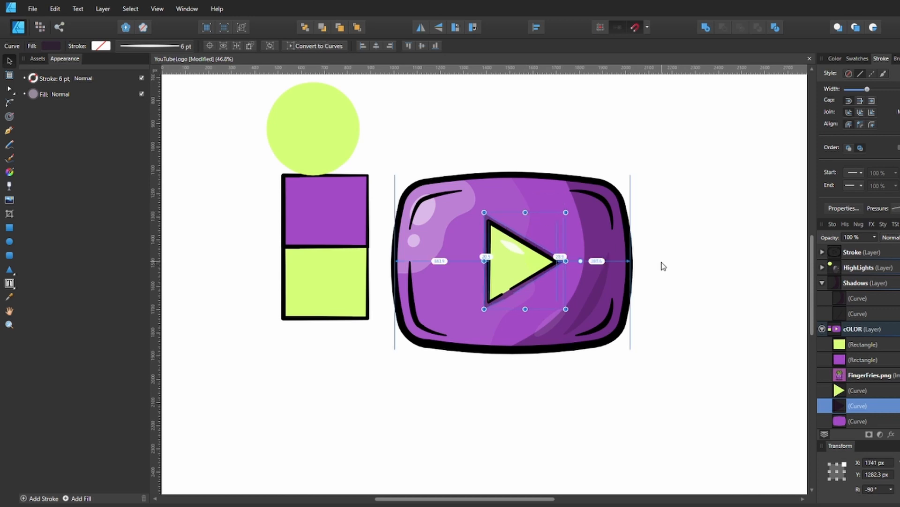
pyautogui.click(662, 263)
pyautogui.click(857, 405)
pyautogui.press('c')
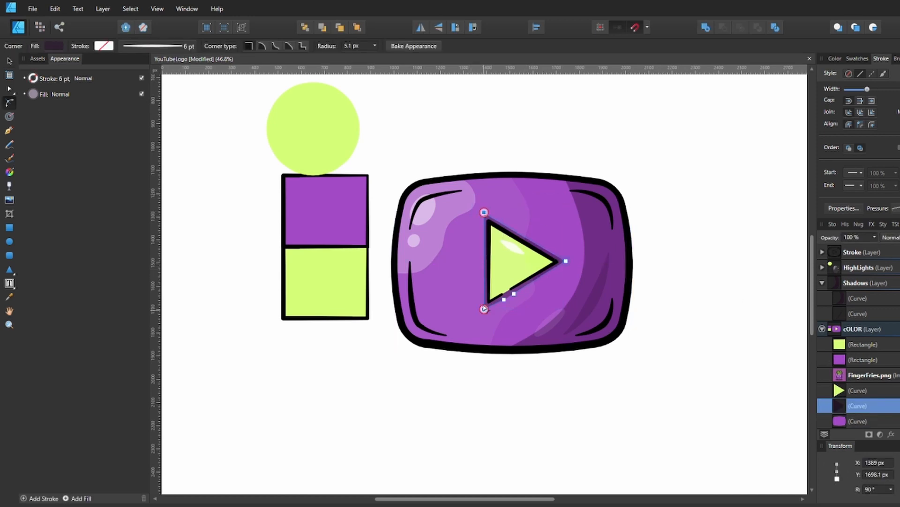
pyautogui.click(55, 45)
pyautogui.click(333, 378)
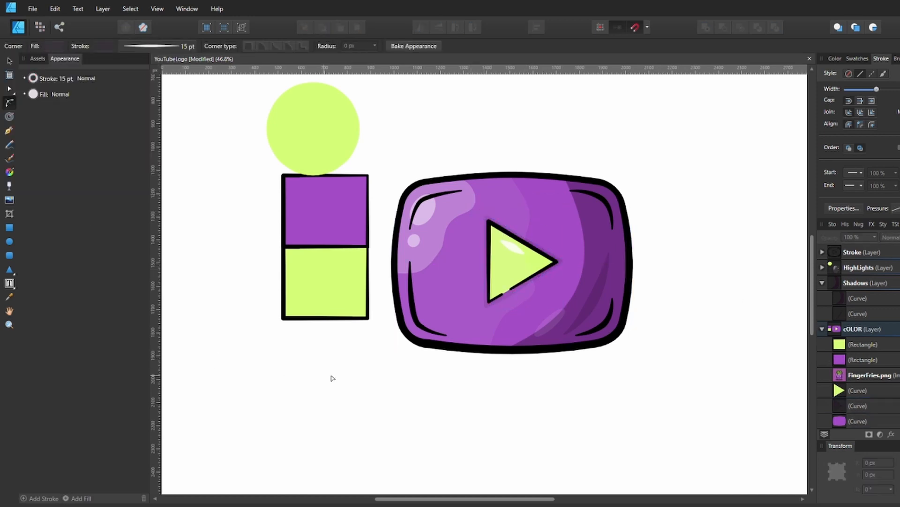
# - Adjust the fill opacity of the dark triangle behind the lime triangle and save the document
pyautogui.click(849, 409)
pyautogui.click(55, 45)
pyautogui.click(69, 177)
pyautogui.click(675, 366)
pyautogui.click(841, 409)
pyautogui.click(632, 360)
pyautogui.hotkey('ctrl', 's')
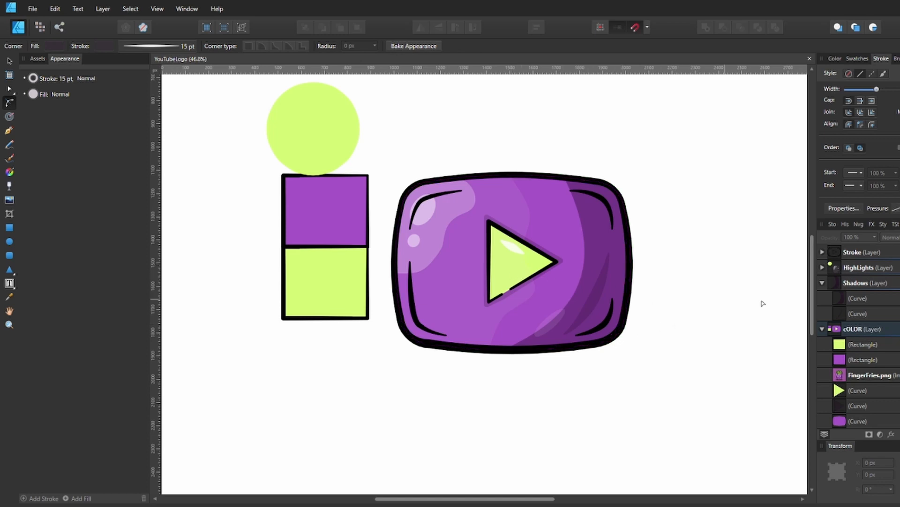
# - Draw a thin wedge in the Shadows layer with the Pen tool along the lime triangle's lower edge, ending at its right tip
pyautogui.click(837, 313)
pyautogui.press('p')
pyautogui.scroll(1, 534, 293)
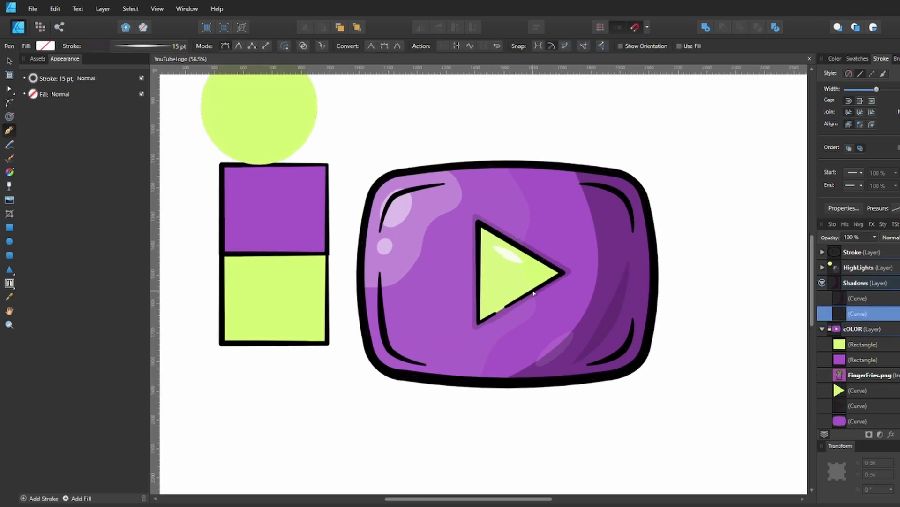
pyautogui.click(477, 309)
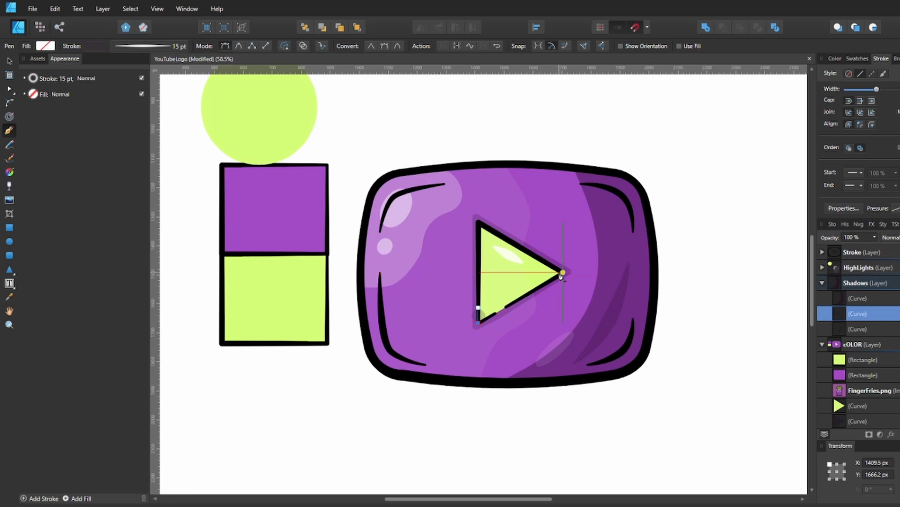
pyautogui.click(563, 272)
pyautogui.click(478, 308)
# - Remove the wedge's stroke and fill it with dark lime (C 18, M 0, Y 69, K 90) at roughly a quarter opacity
pyautogui.click(95, 46)
pyautogui.click(165, 64)
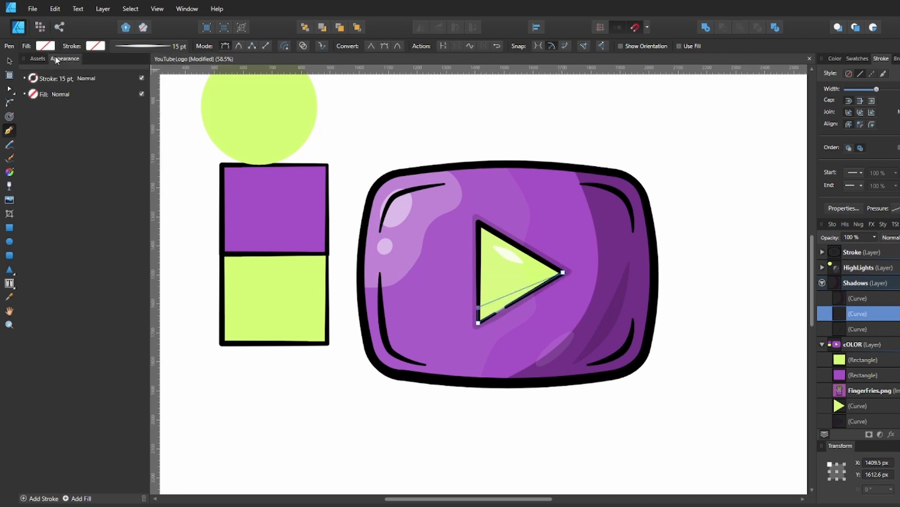
pyautogui.click(45, 45)
pyautogui.click(48, 64)
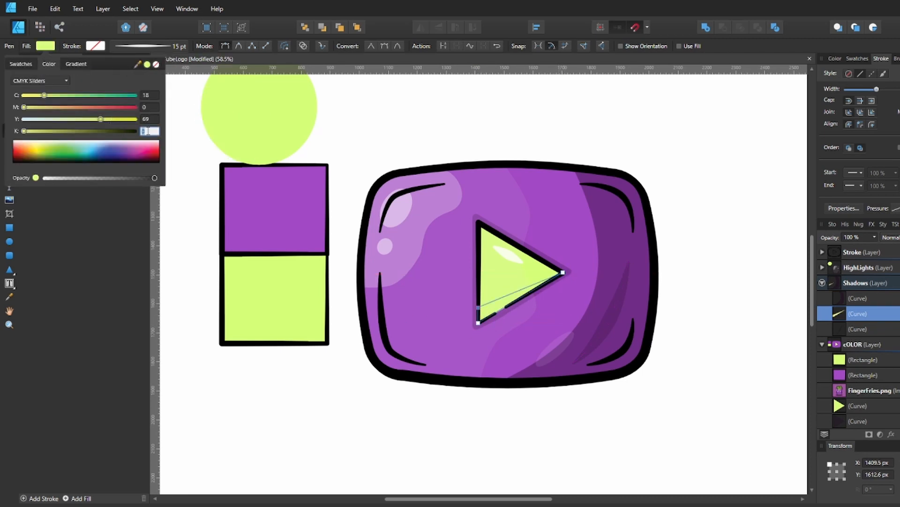
pyautogui.moveTo(85, 179); pyautogui.dragTo(67, 182)
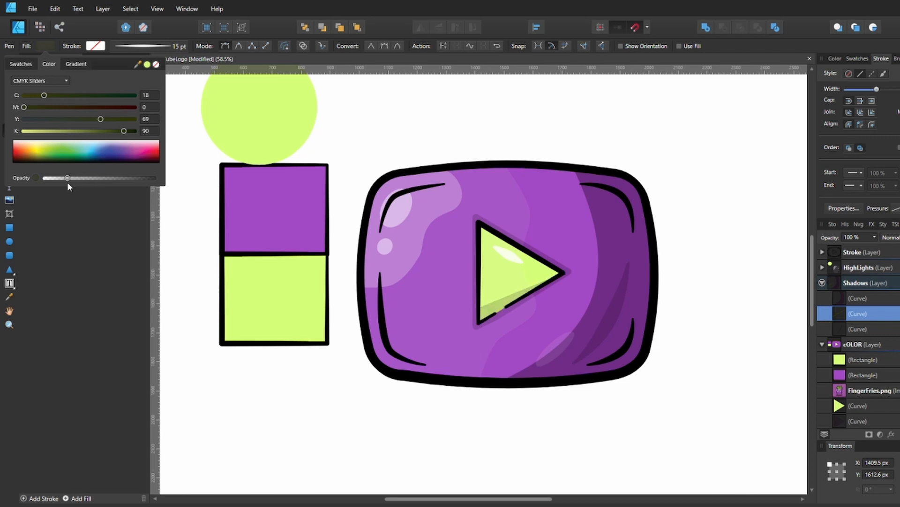
# - Reshape the shadow wedge on the lime triangle by shifting its right end slightly and bending its upper edge downward into a curve
pyautogui.press('a')
pyautogui.moveTo(549, 277)
pyautogui.mouseDown()
pyautogui.moveTo(554, 266)
pyautogui.moveTo(551, 279)
pyautogui.moveTo(558, 274)
pyautogui.mouseUp()
pyautogui.click(716, 311)
pyautogui.click(515, 297)
pyautogui.hotkey('ctrl', 'z')
pyautogui.moveTo(520, 285); pyautogui.dragTo(520, 295)
pyautogui.click(708, 323)
# - Delete the FingerFries.png image from the Stroke layer
pyautogui.scroll(-3, 708, 323)
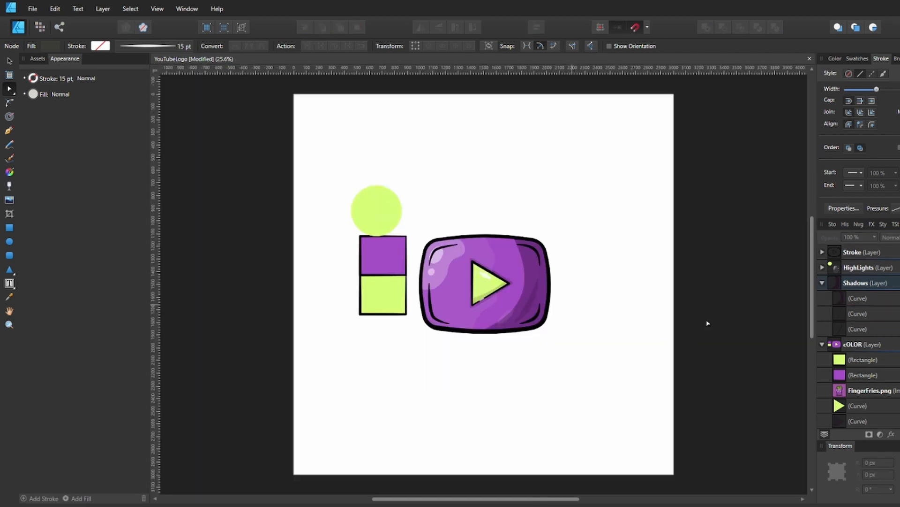
pyautogui.scroll(5, 527, 297)
pyautogui.scroll(-3, 603, 316)
pyautogui.scroll(-1, 630, 315)
pyautogui.press('v')
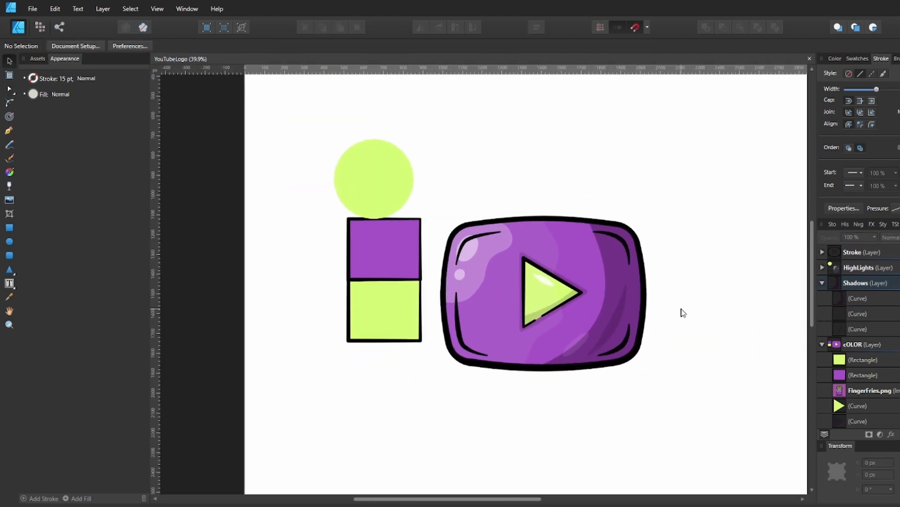
pyautogui.click(823, 283)
pyautogui.click(823, 298)
pyautogui.click(858, 329)
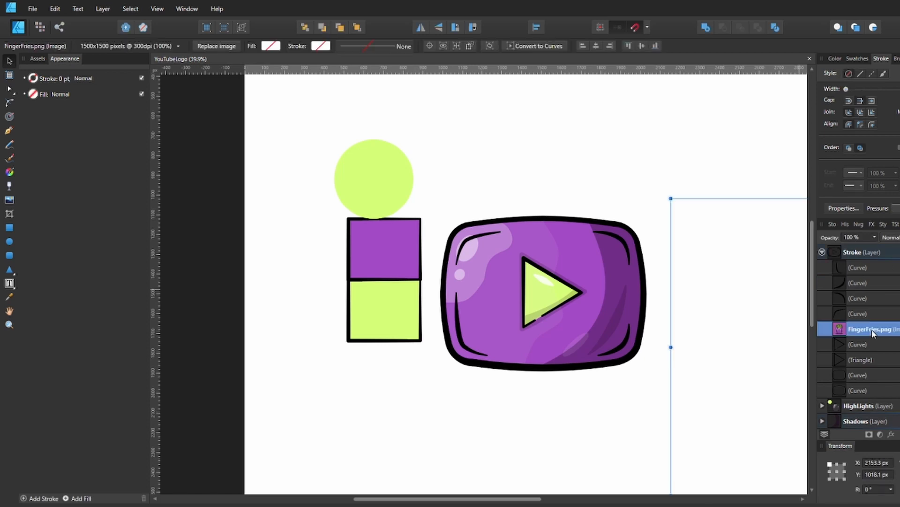
pyautogui.press('Delete')
# - Recolor the strokes of all remaining outline objects in the Stroke layer with a dark grey swatch
pyautogui.click(859, 267)
pyautogui.keyDown('shift'); pyautogui.click(859, 374); pyautogui.keyUp('shift')
pyautogui.click(31, 78)
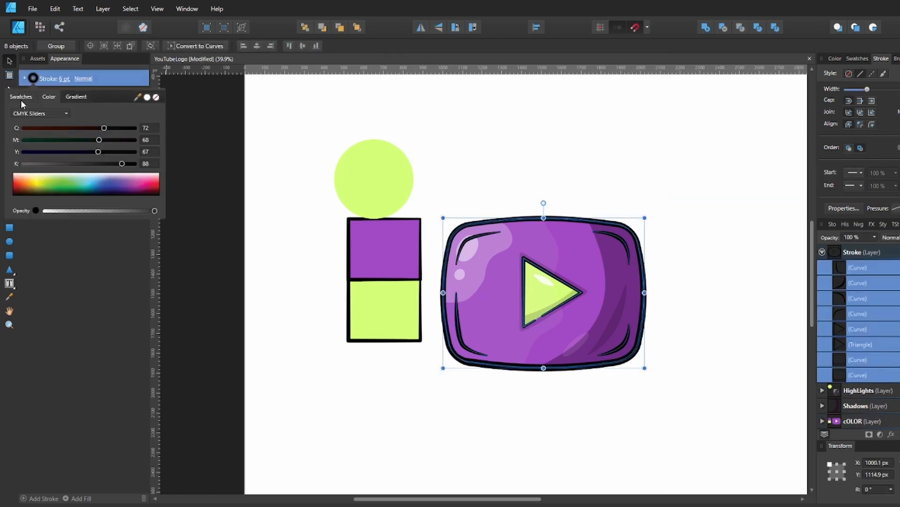
pyautogui.click(23, 97)
pyautogui.click(31, 139)
pyautogui.click(575, 180)
pyautogui.scroll(3, 576, 182)
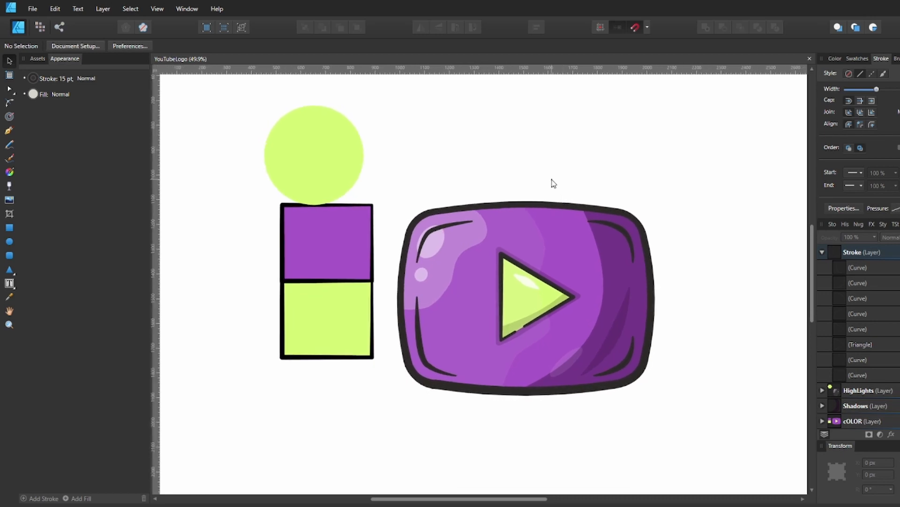
pyautogui.moveTo(530, 322); pyautogui.dragTo(496, 288)
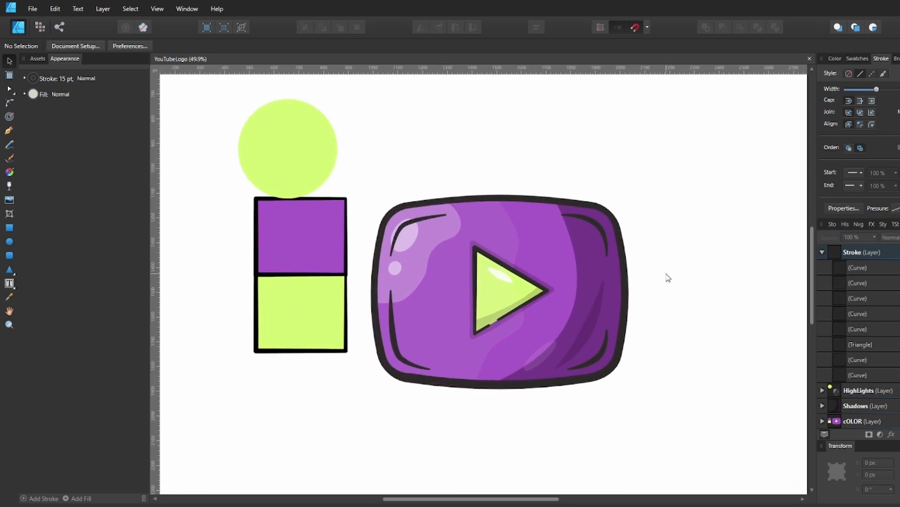